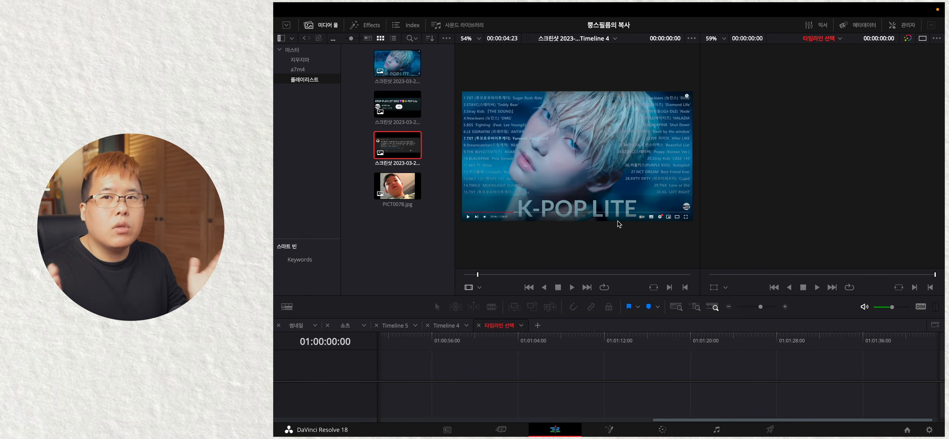
scroll(618, 221, "up", 5)
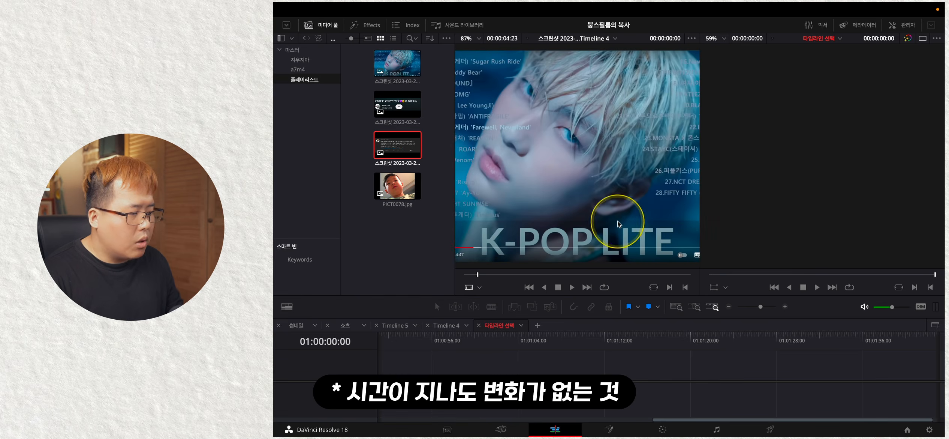
scroll(618, 221, "down", 4)
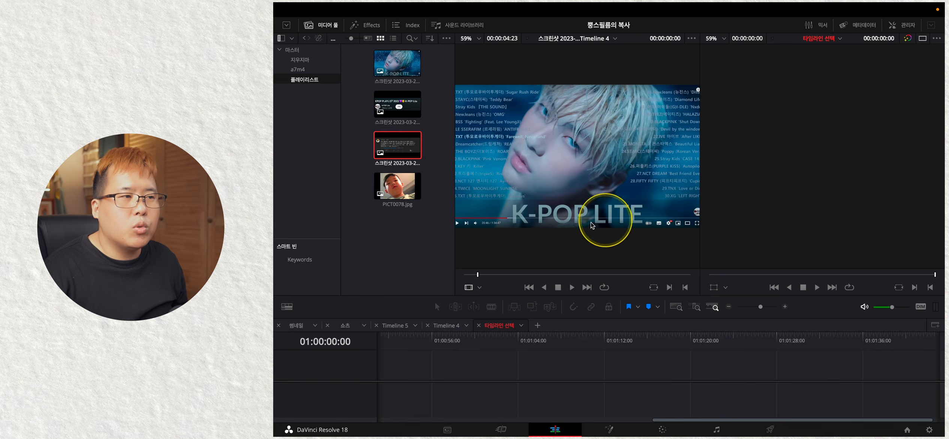
Step: Place PICT0078.jpg at the start of a new timeline and park the playhead inside the clip at 00:00:01:15
left_click(408, 192)
left_click_drag(408, 192, 400, 277)
left_click_drag(396, 336, 375, 371)
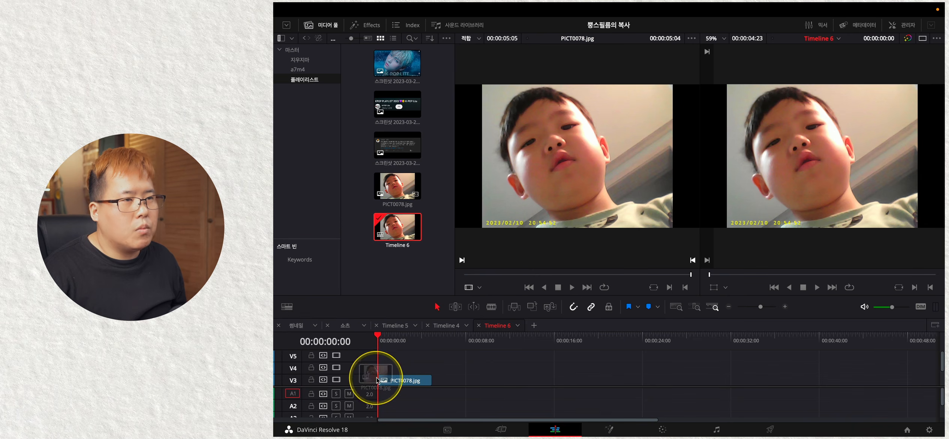
left_click(404, 340)
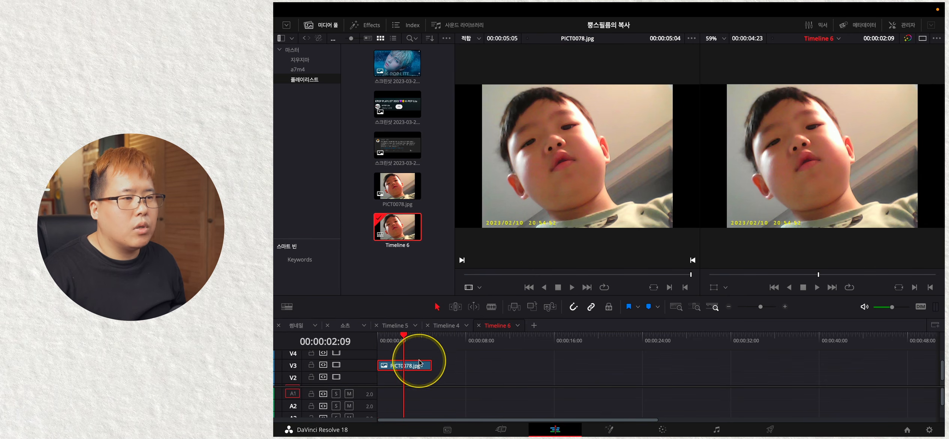
left_click(395, 335)
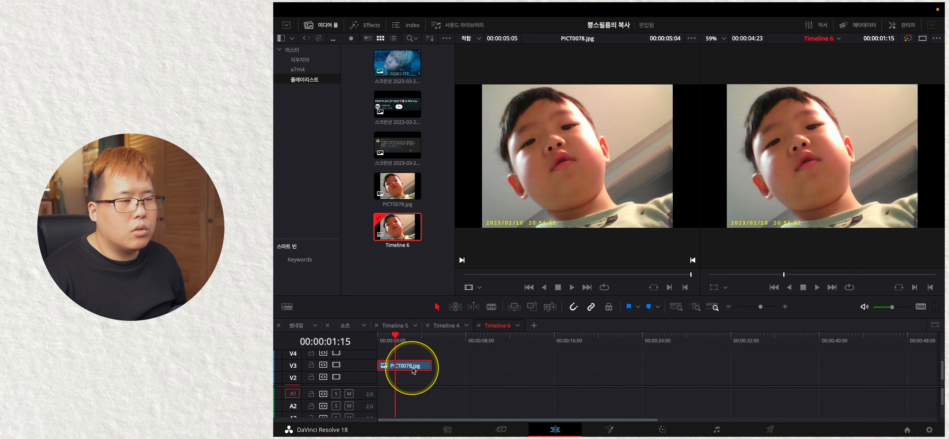
Step: Move the PICT0078.jpg clip down to track V1 and delete the empty tracks
left_click_drag(412, 373, 406, 382)
scroll(407, 379, "down", 1)
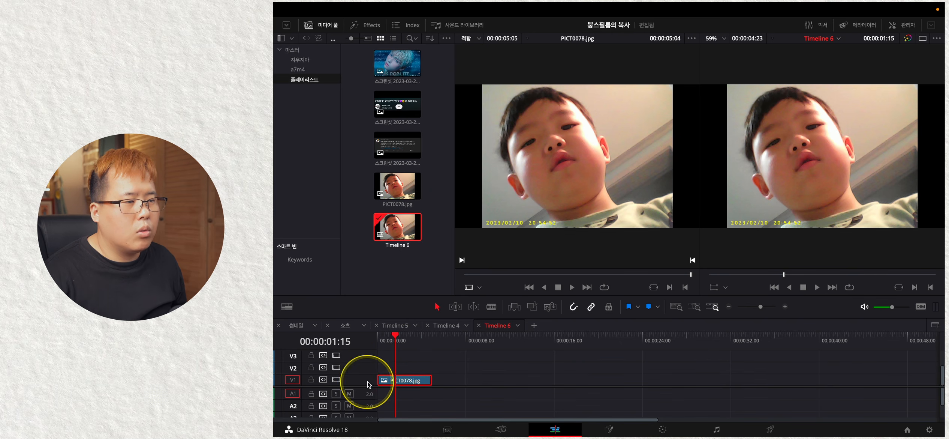
right_click(373, 369)
left_click(390, 362)
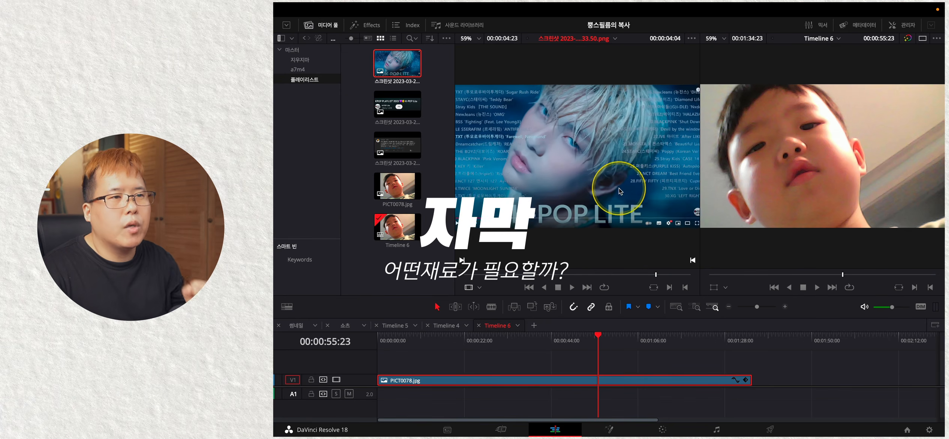
Step: Add a Text+ title on the track above the photo clip and show its title settings
scroll(589, 186, "down", 1)
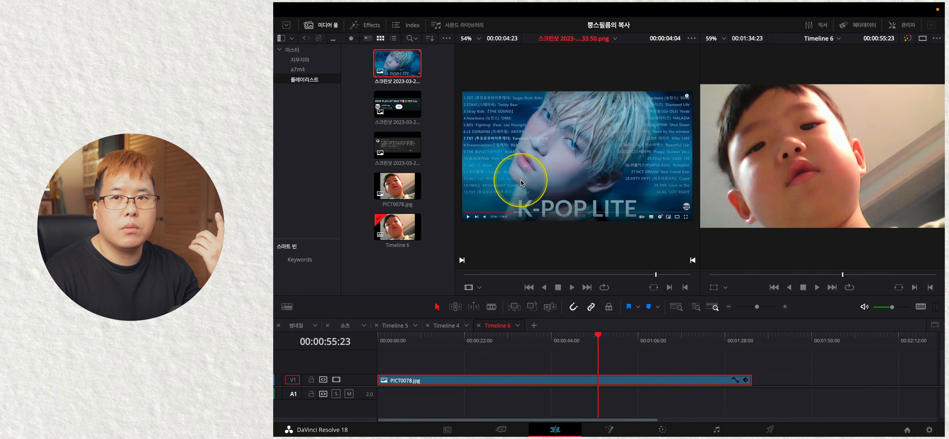
left_click(367, 25)
left_click(291, 90)
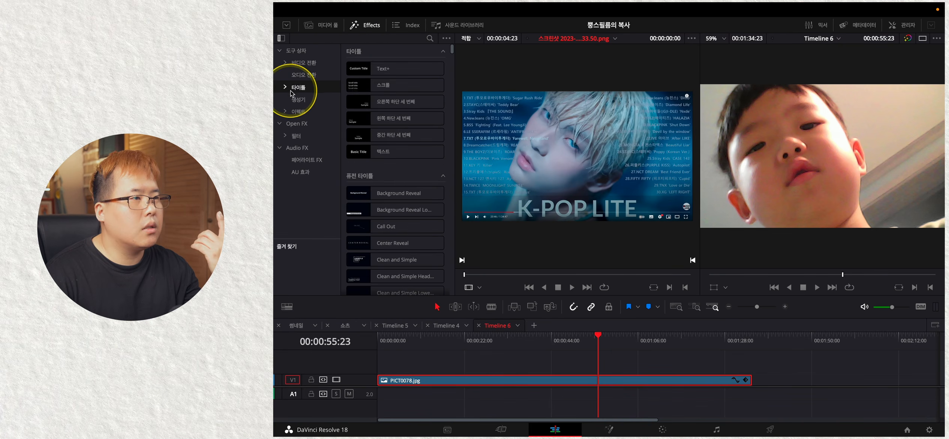
left_click_drag(388, 68, 596, 370)
left_click(909, 27)
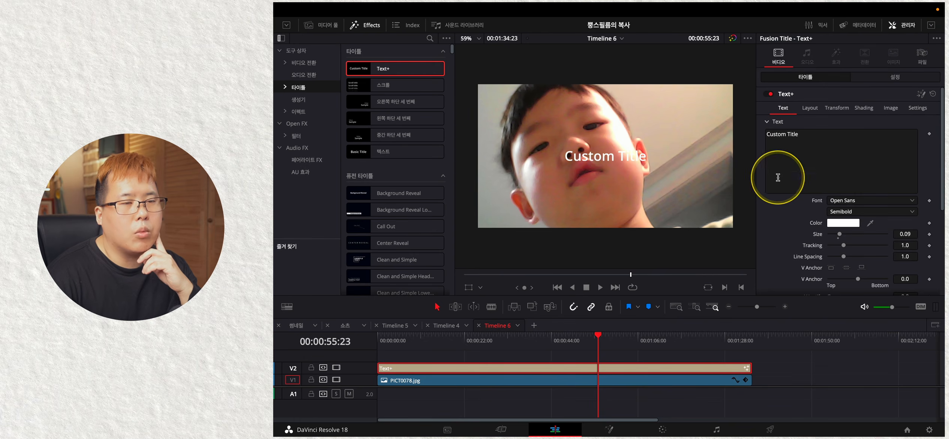
Step: Try a horizontal anchor of -0.05 on the title, and reset the anchor to centre
scroll(806, 210, "down", 5)
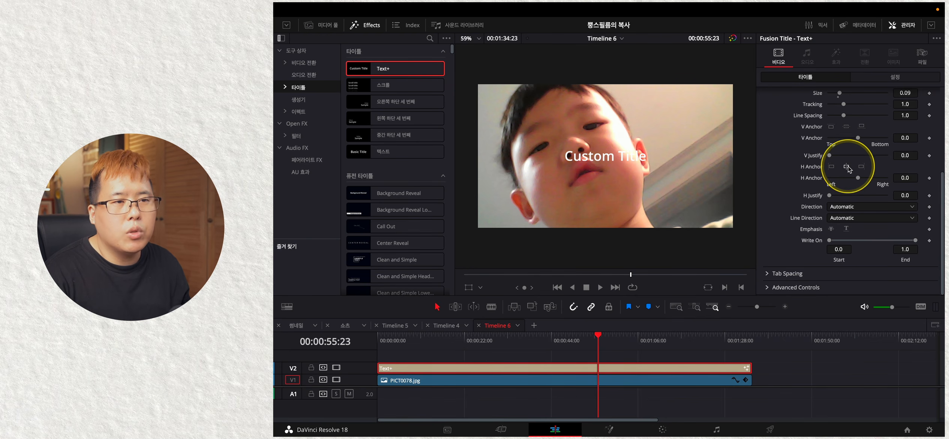
mouse_move(858, 178)
left_mouse_down()
mouse_move(827, 180)
mouse_move(900, 176)
mouse_move(856, 179)
left_mouse_up()
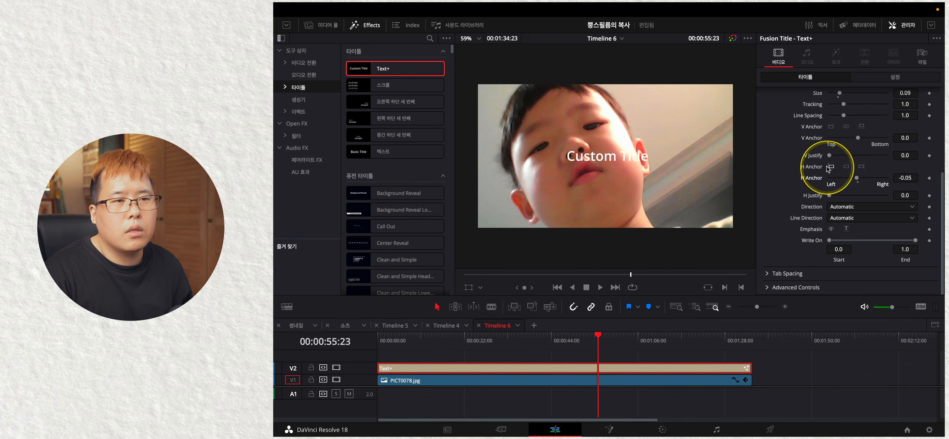
left_click(846, 167)
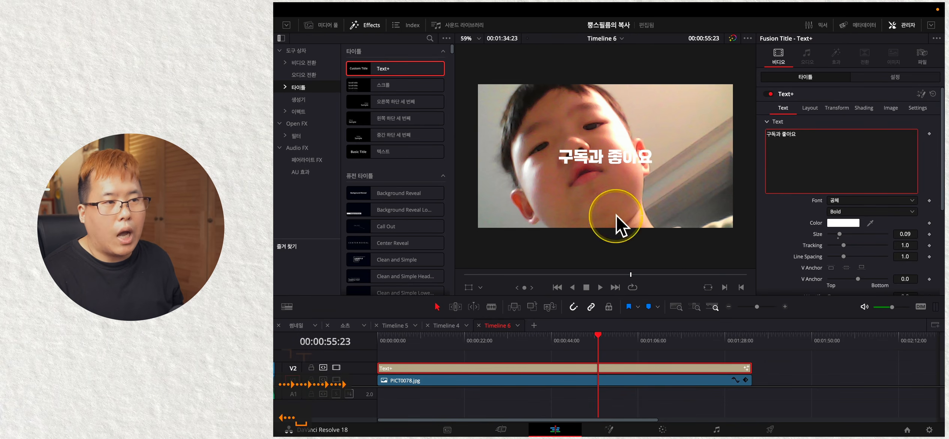
Step: Expand the title settings to full height and set the title's horizontal anchor to left
scroll(849, 180, "down", 5)
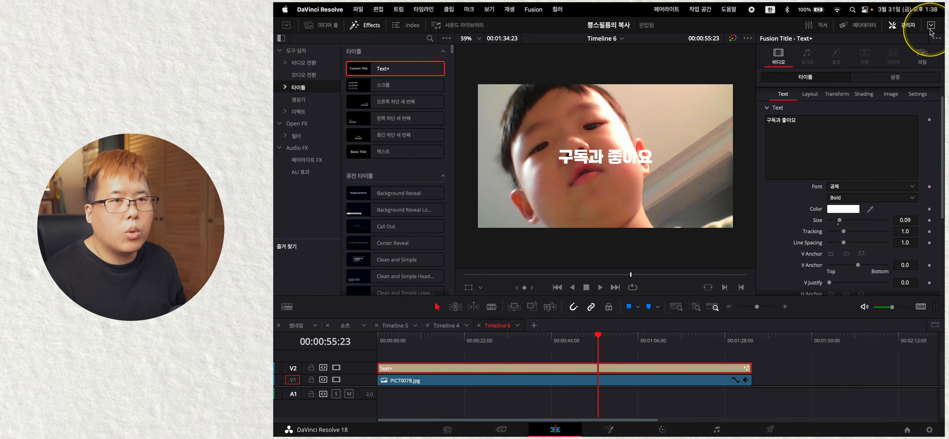
left_click(932, 25)
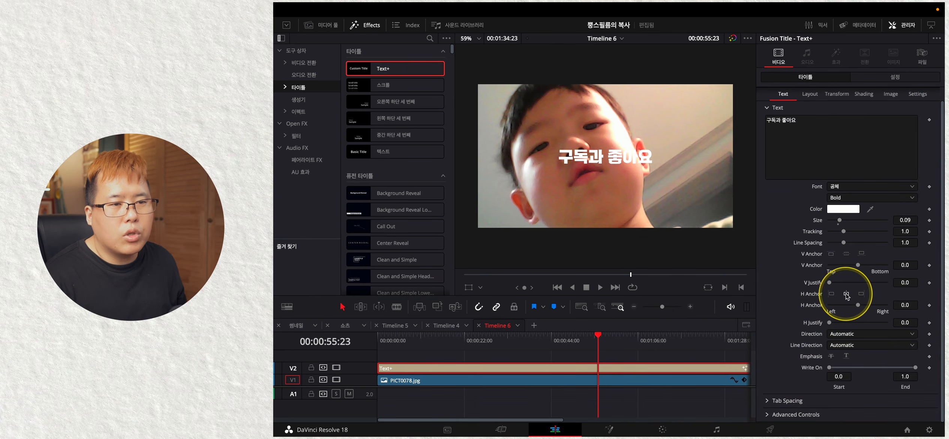
left_click(832, 294)
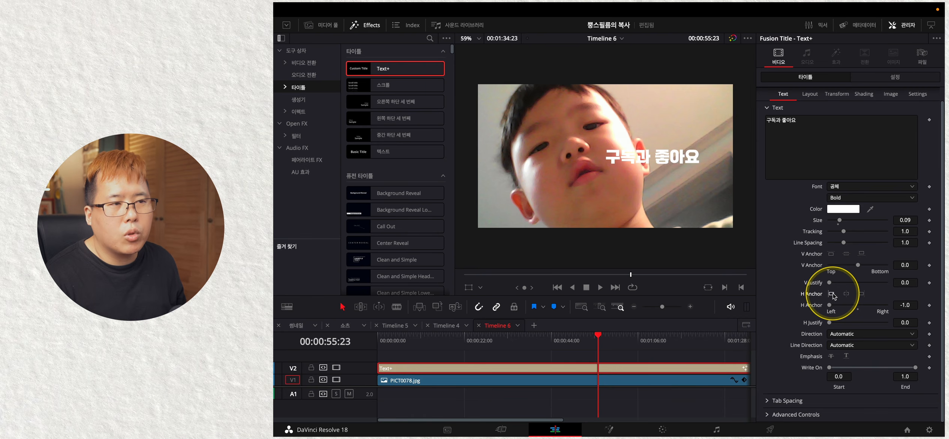
Step: Retype the title text as "구독과 좋아요" and turn on the safe area guides over the preview
triple_click(809, 128)
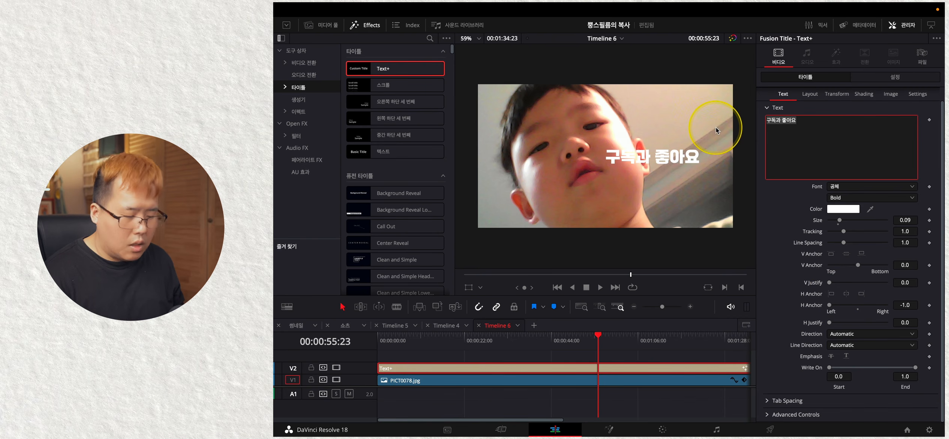
key("BackSpace")
type("구독과")
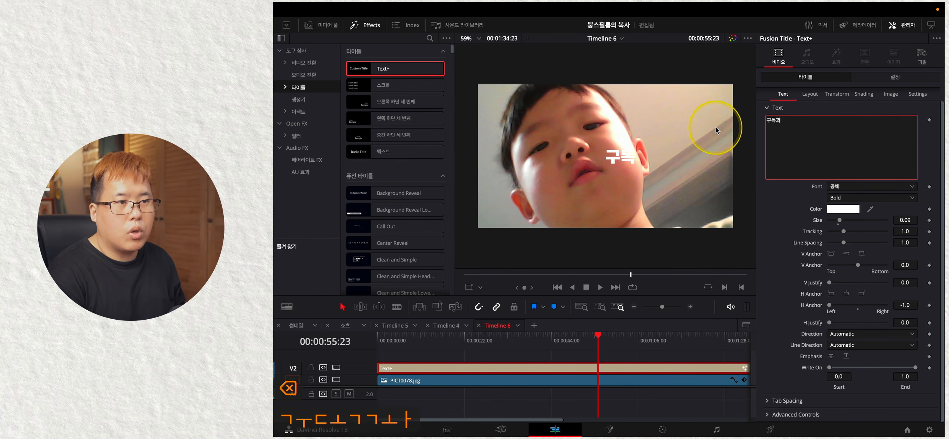
type(" ㅈ좋아요")
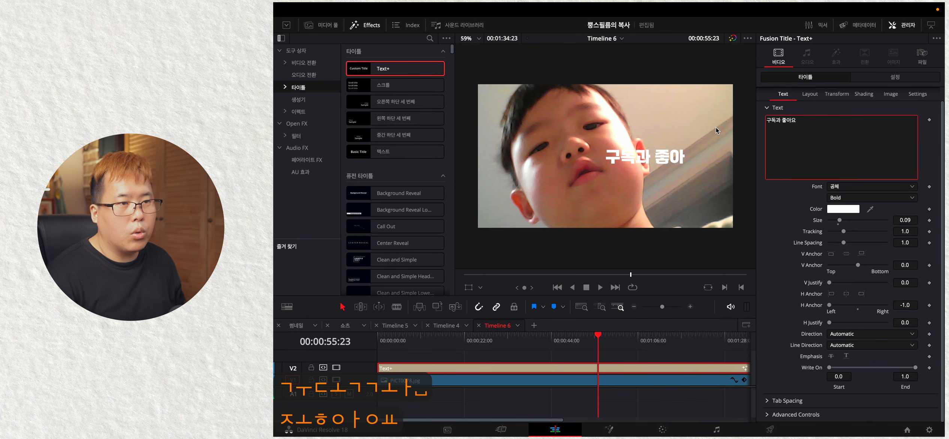
key("F2")
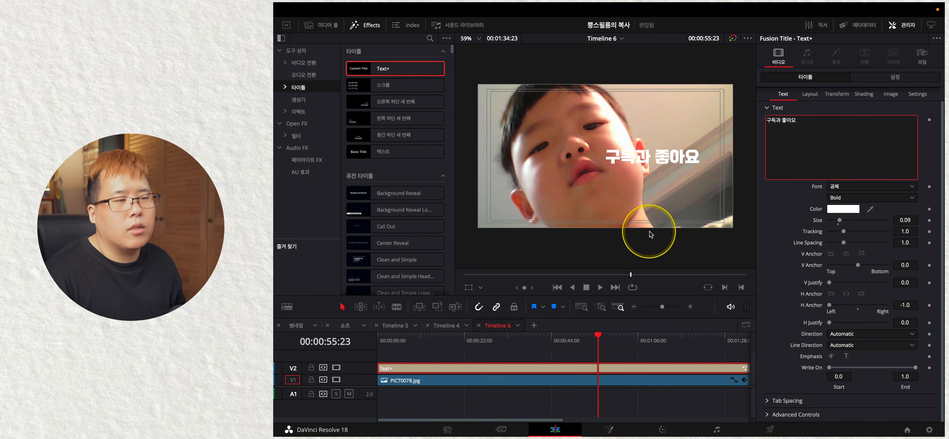
Step: Set the title's horizontal anchor to right and try deleting from its text to test the alignment
left_click(861, 294)
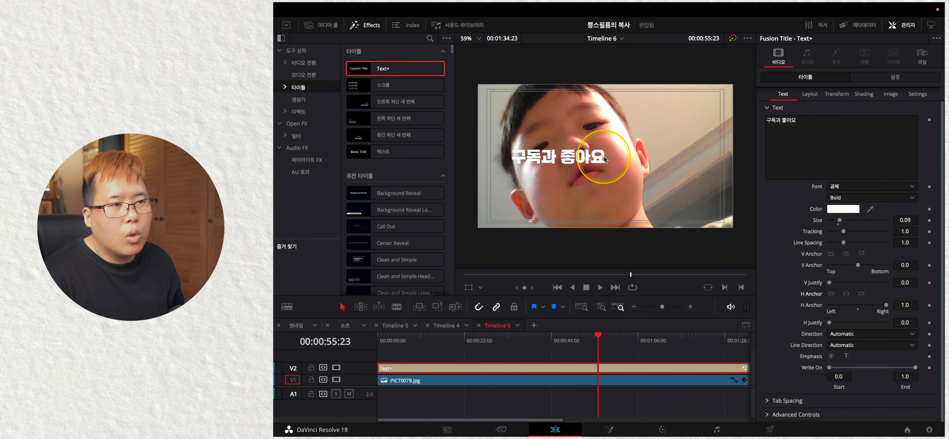
left_click(799, 125)
key("BackSpace")
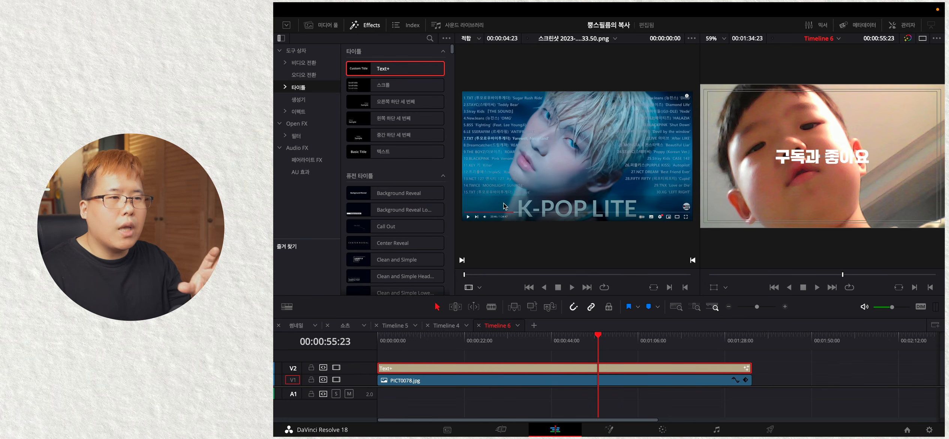
Step: Duplicate the Text+ clip upward to make copies on tracks V3 and V4
scroll(460, 261, "down", 1)
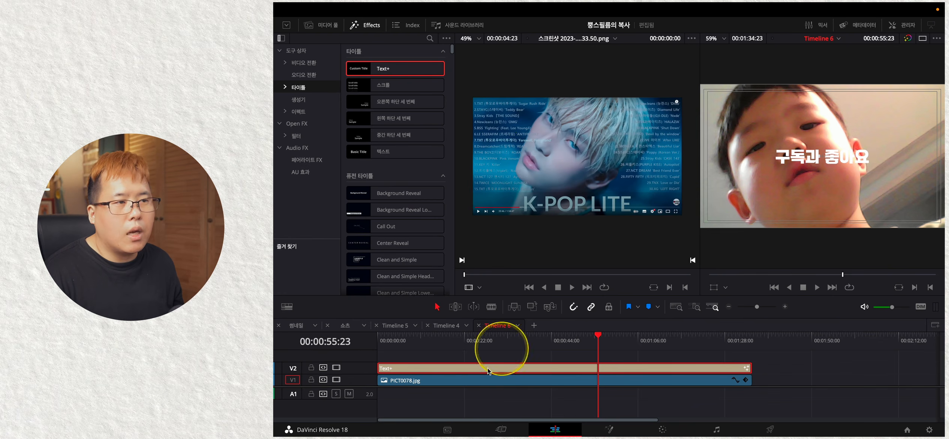
scroll(367, 386, "up", 1)
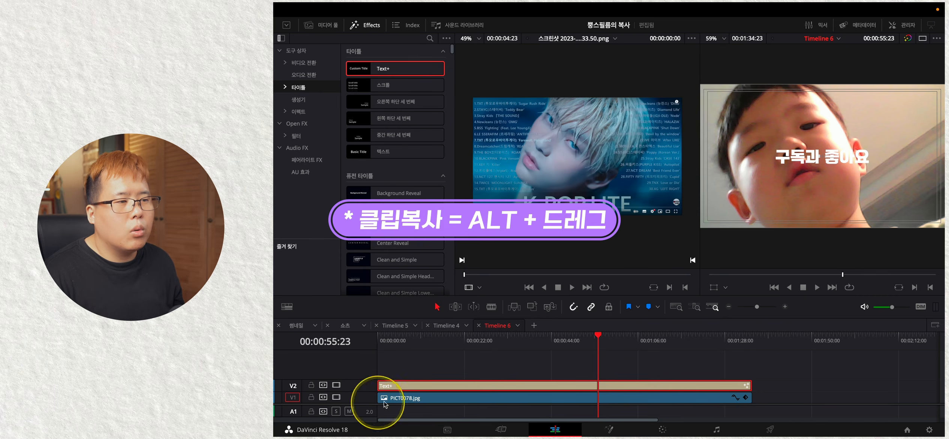
left_click_drag(451, 372, 462, 361)
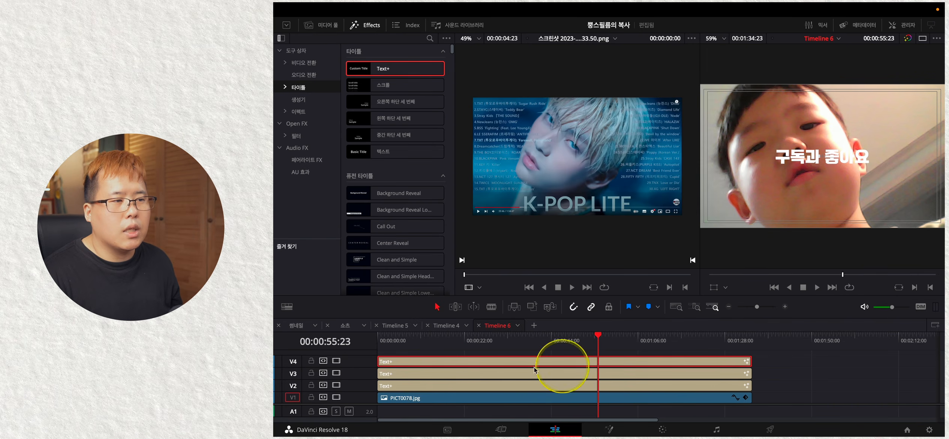
Step: Color the Text+ clip on track V2 orange and the one on V3 lime green
left_click(461, 386)
key("1")
left_click(461, 372)
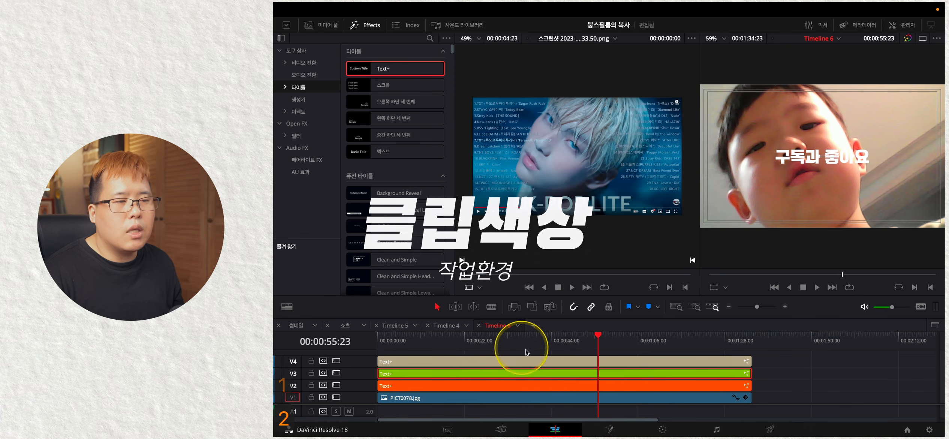
Step: Examine the clip color choices available for the Text+ clip on track V2
right_click(565, 385)
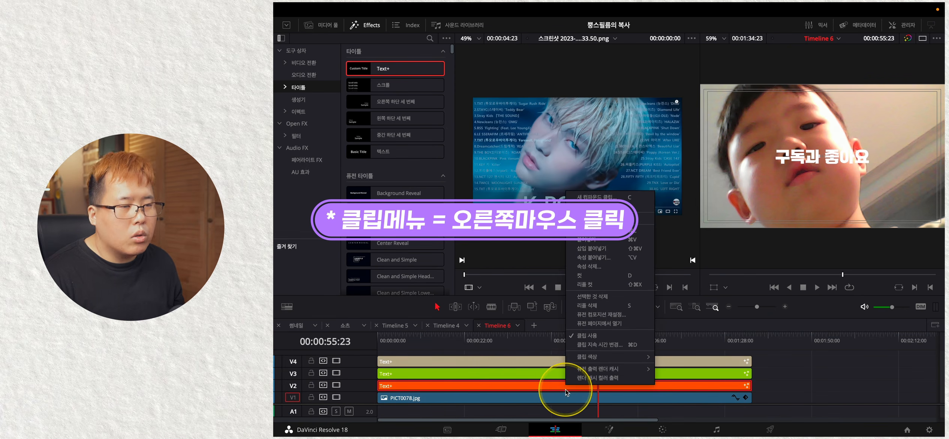
right_click(566, 386)
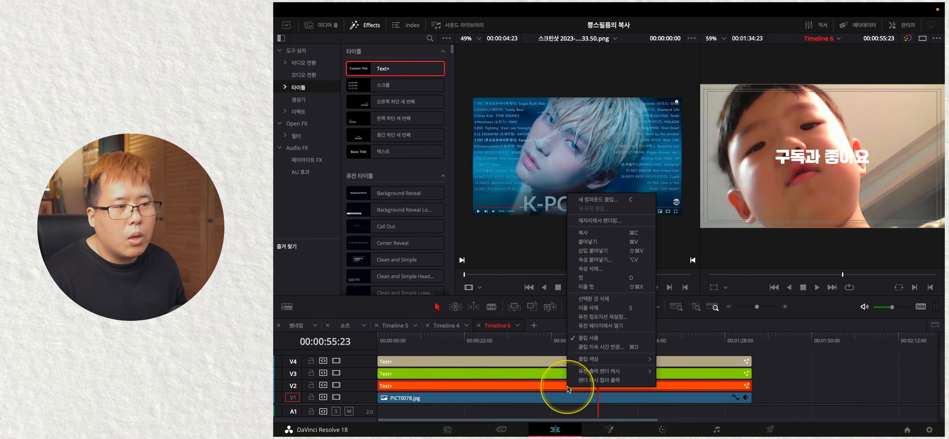
mouse_move(599, 359)
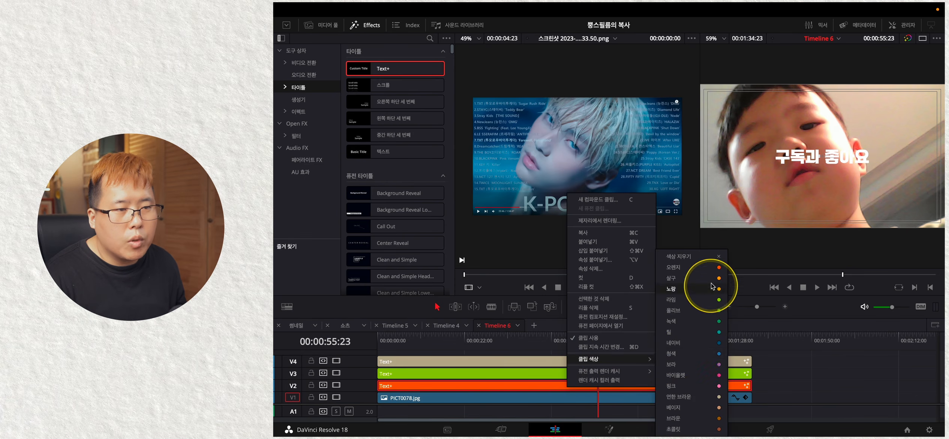
left_click(881, 364)
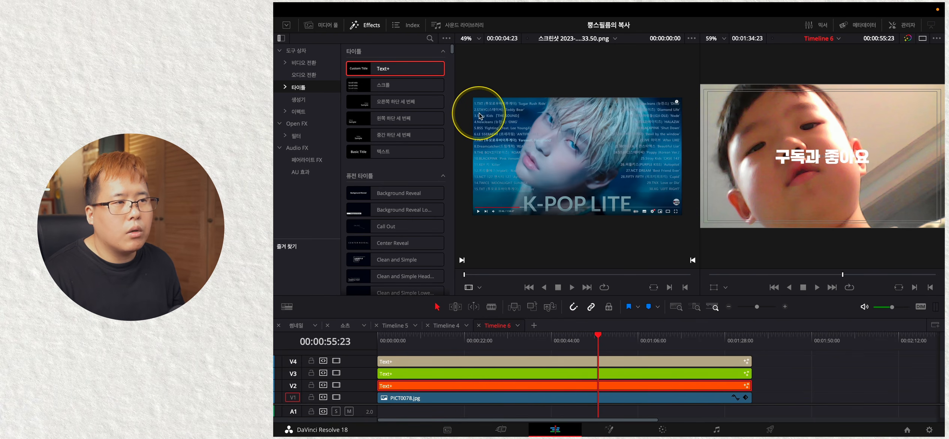
Step: Replace the Text+ title's text with the copied song list ending in "15 TXT 'Tinnitus'"
left_click(901, 25)
left_click(825, 144)
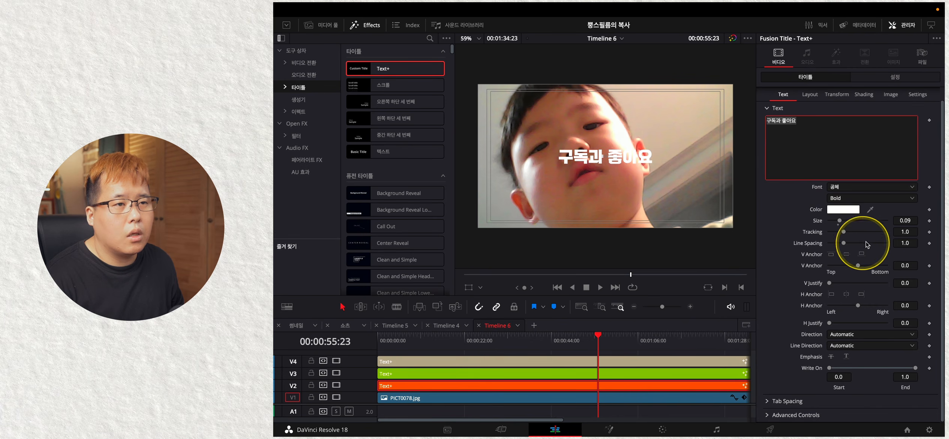
key("super+v")
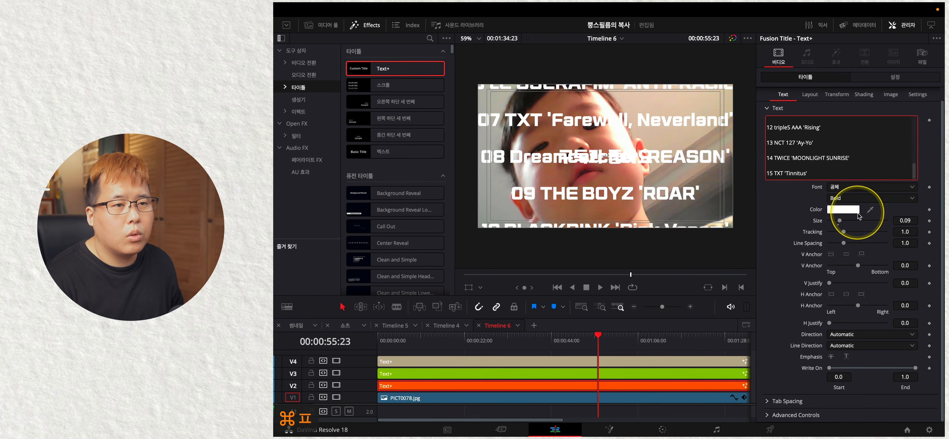
Step: Format the song list title with Medium weight, size 0.0176 and a left horizontal anchor
left_click(858, 198)
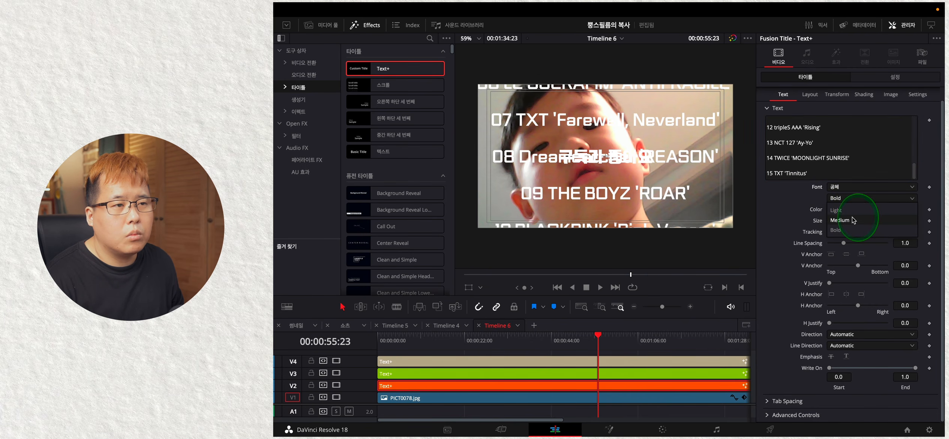
left_click(854, 220)
left_click_drag(905, 220, 582, 237)
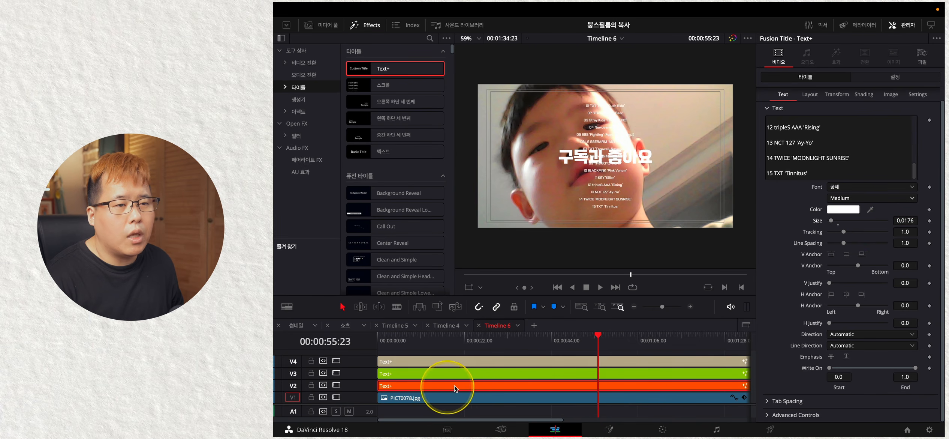
left_click(831, 295)
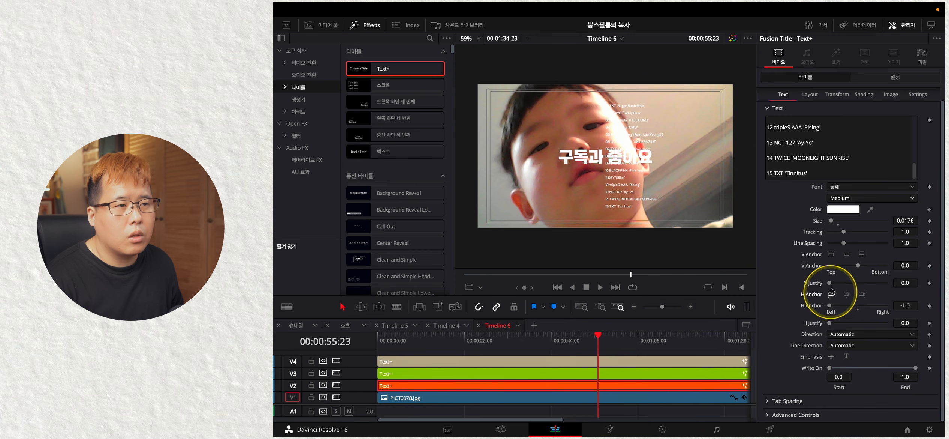
Step: Position the song list title at center X 0.037, Y 0.579 and set its text size to 0.0185
left_click(811, 94)
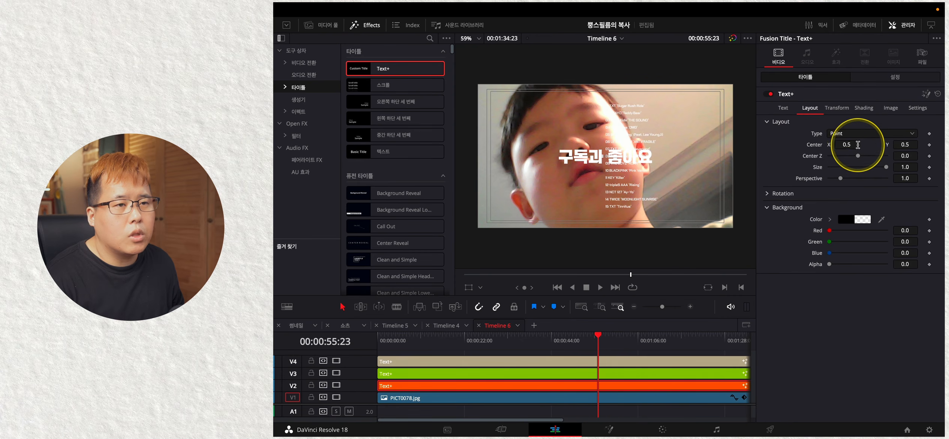
left_click_drag(858, 144, 652, 149)
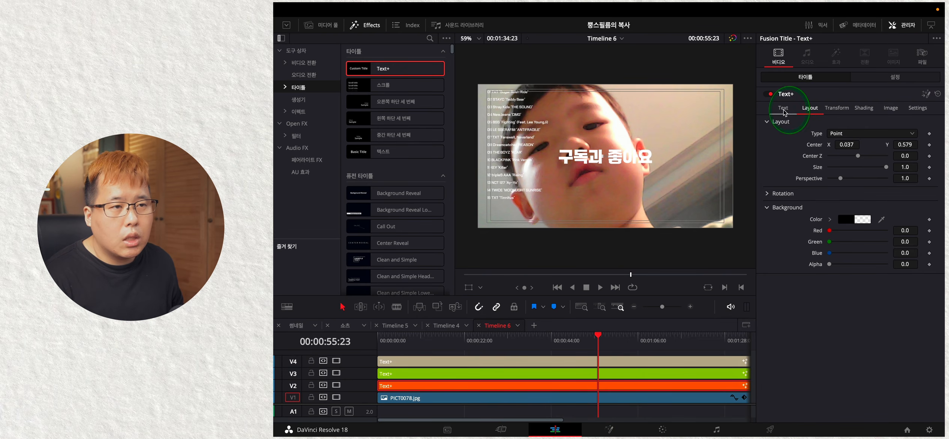
left_click(783, 107)
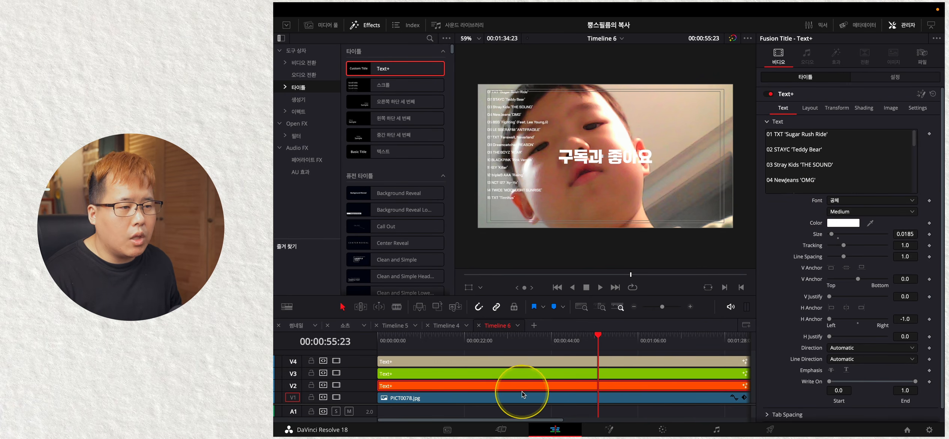
Step: Duplicate the formatted song list title from track V2 onto track V3 and color the copy lime green
left_click_drag(522, 387, 521, 374)
key("ctrl+z")
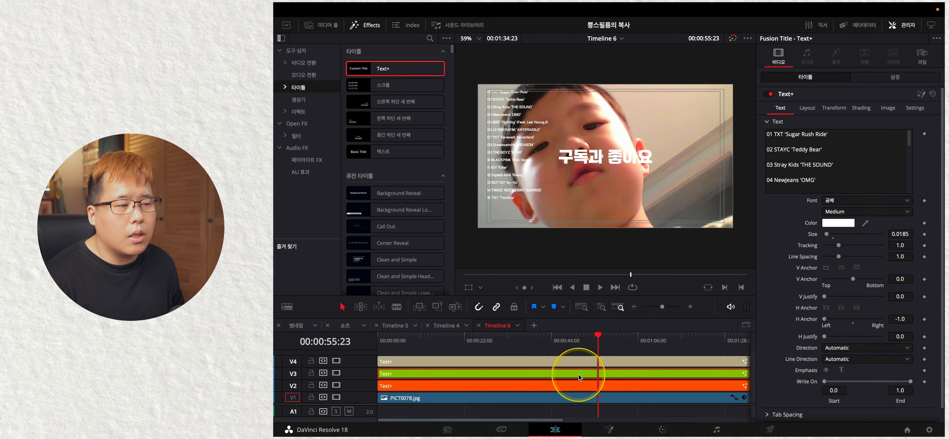
right_click(500, 374)
left_click(683, 375)
Step: Replace the V3 title's text with the copied second song list ending in "30 XG 'LEFT RIGHT'", without trailing blank lines
left_click(858, 184)
key("super+a")
key("super+v")
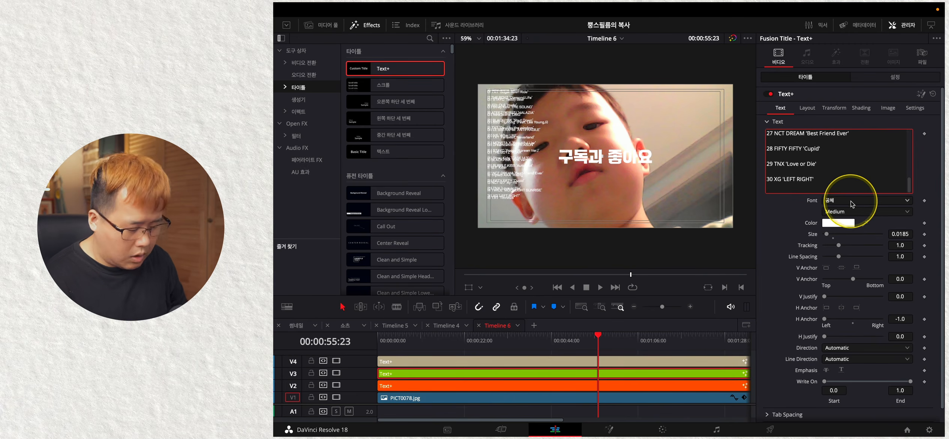
key("BackSpace")
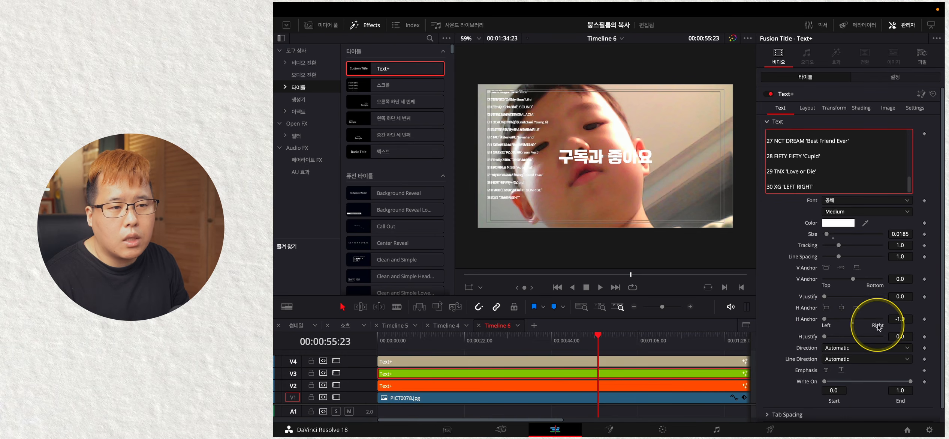
Step: Give the second song list a right horizontal anchor and set its center X to 0.962
left_click(856, 307)
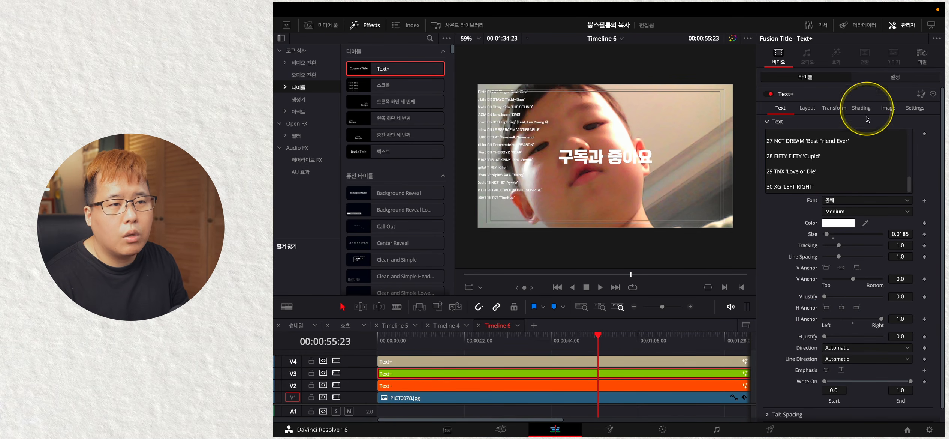
left_click(808, 111)
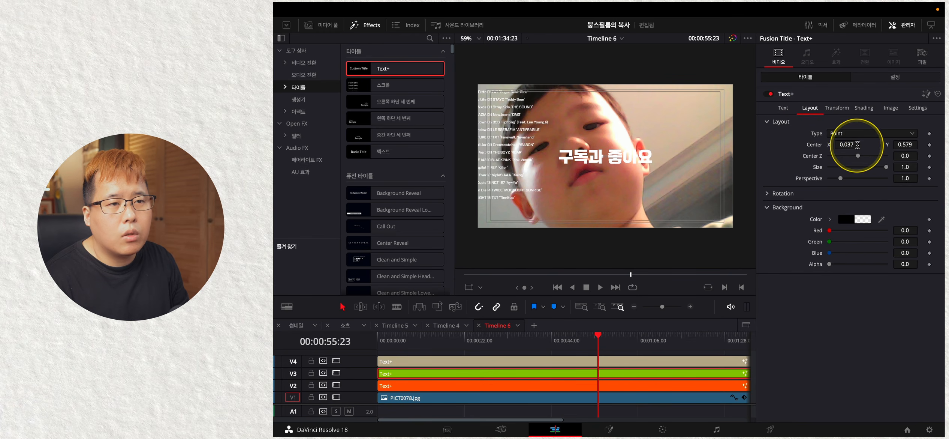
left_click_drag(874, 146, 933, 180)
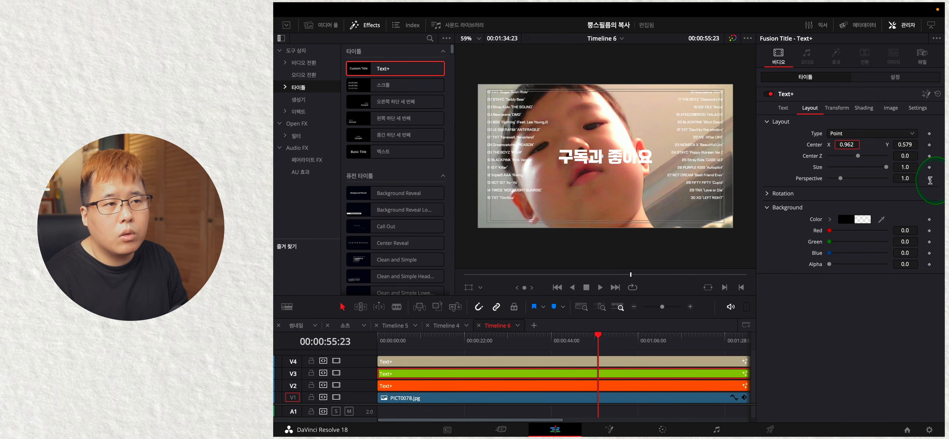
Step: Examine the safe area display options for the viewer
mouse_move(450, 5)
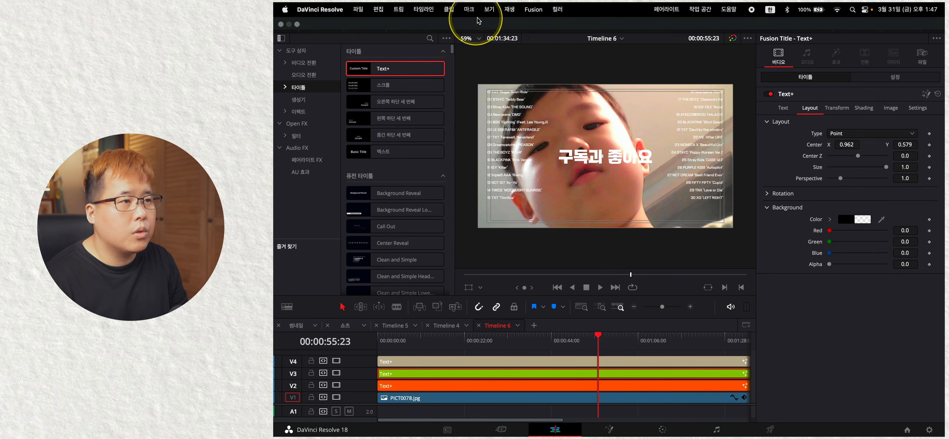
left_click(487, 9)
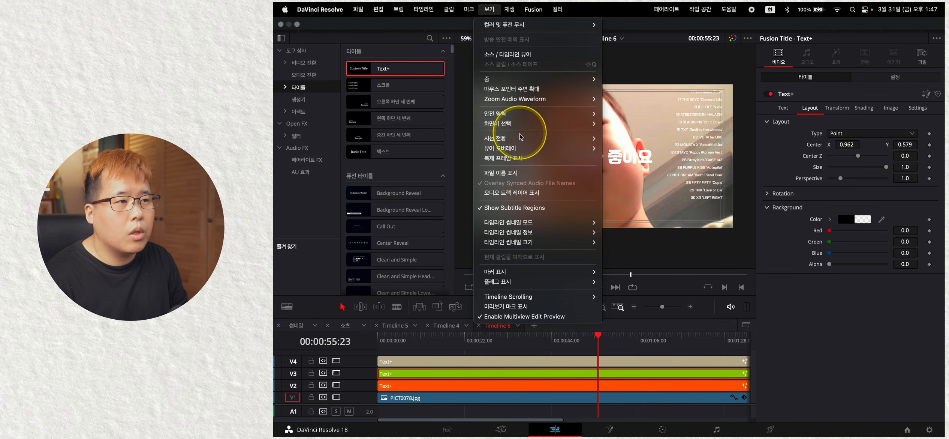
mouse_move(524, 114)
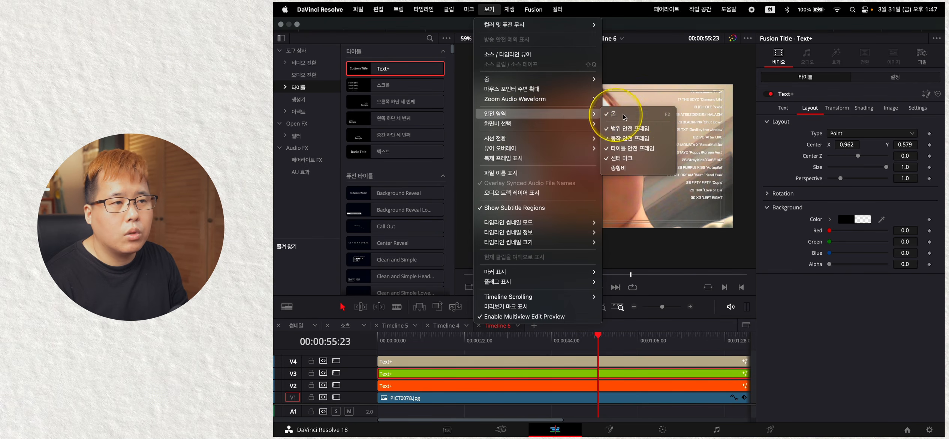
left_click(876, 310)
Step: Enlarge the "구독과 좋아요" title on track V4 to size 0.1347 and lower it to center Y 0.121
left_click(564, 359)
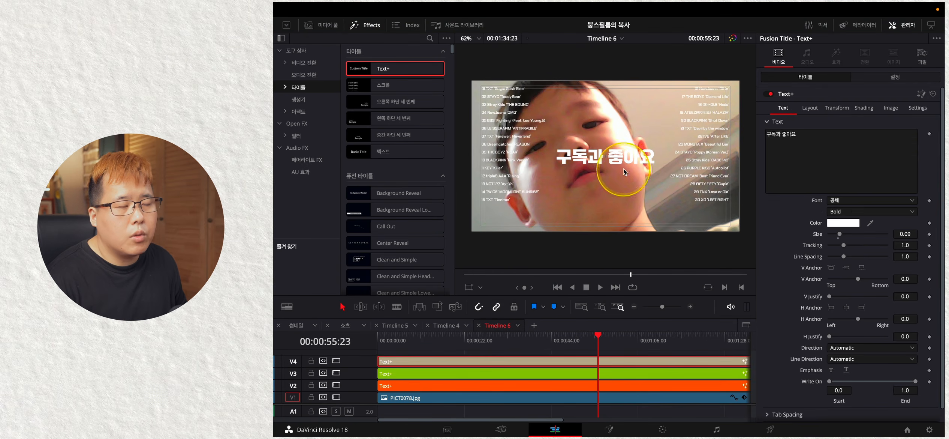
left_click(810, 108)
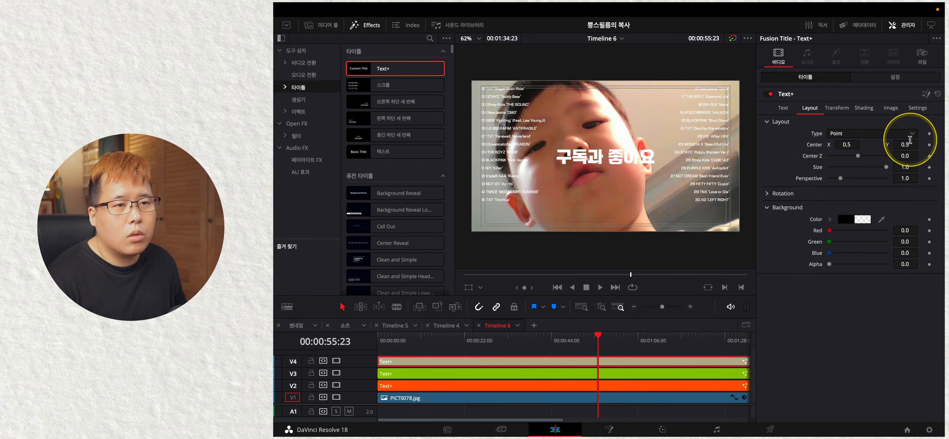
left_click_drag(907, 143, 733, 244)
left_click(783, 107)
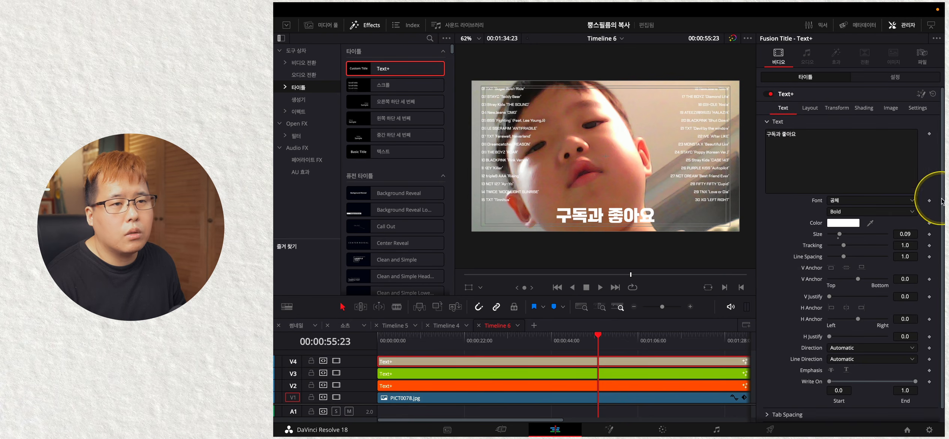
left_click(809, 108)
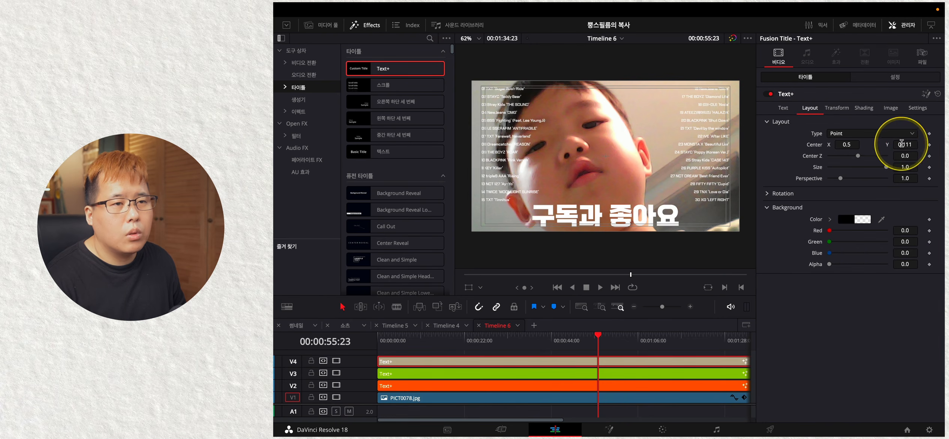
left_click_drag(904, 144, 907, 144)
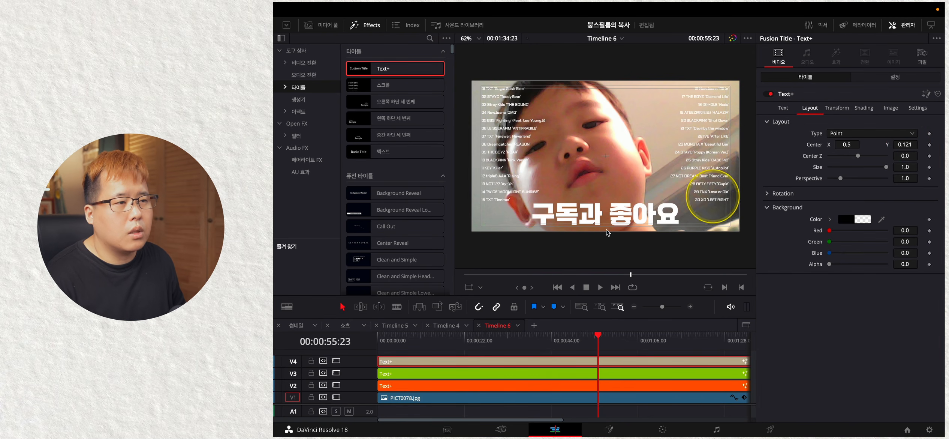
Step: Change the "구독과 좋아요" title's font weight to Medium
scroll(629, 212, "up", 1)
left_click(783, 107)
left_click(863, 211)
left_click(844, 203)
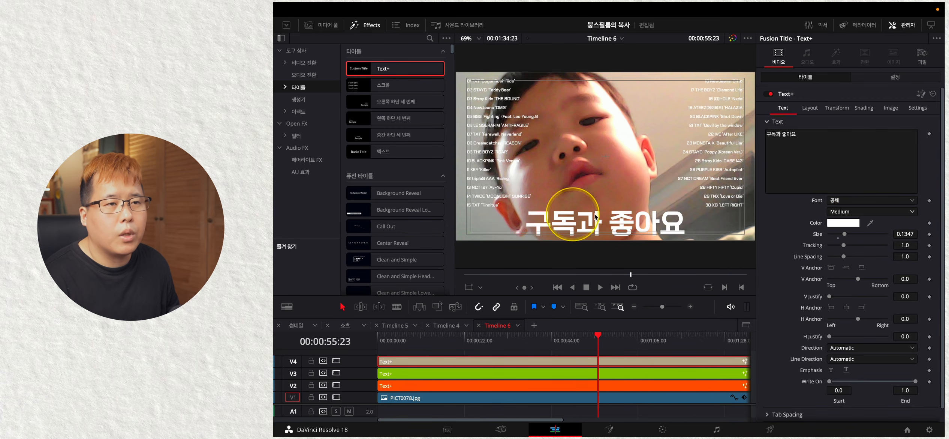
Step: Hide the inspector and show the shared power bins instead of the smart bins in the media pool
left_click(907, 28)
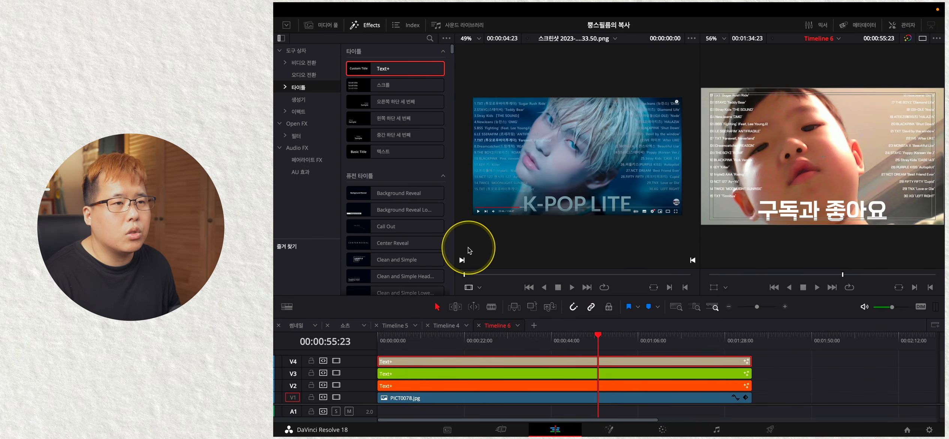
left_click(824, 389)
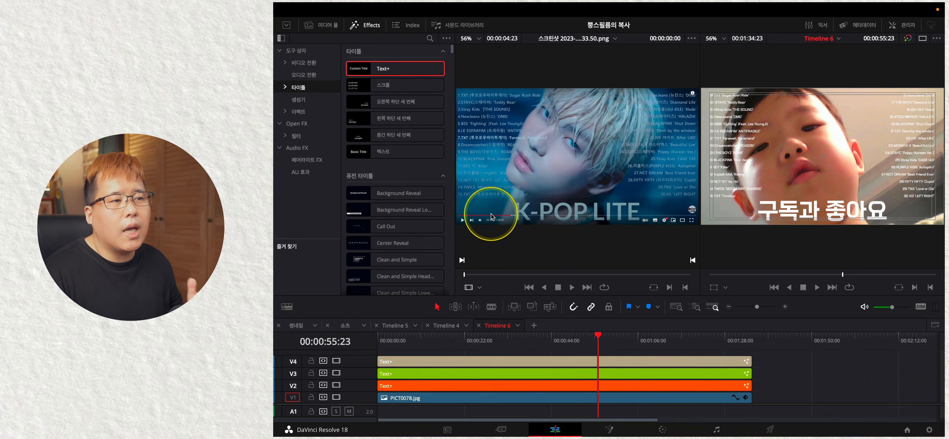
left_click(327, 24)
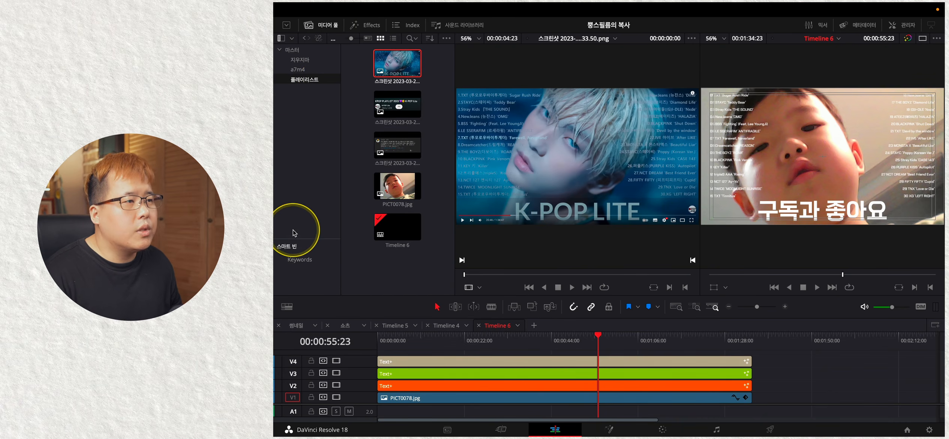
left_click(446, 39)
left_click(457, 117)
left_click(446, 39)
left_click(462, 121)
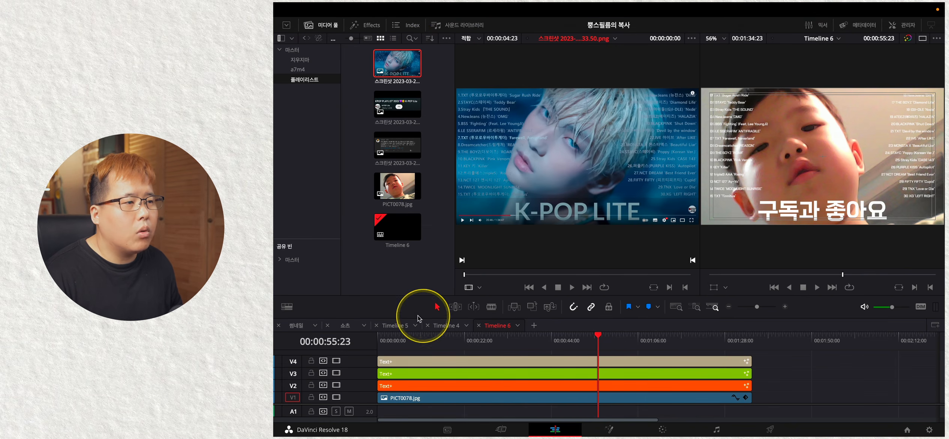
Step: Open the HIPHOP bin within the "0. 아트리스트" shared bin and place its songs in sequence on track A1
left_click_drag(320, 238, 321, 219)
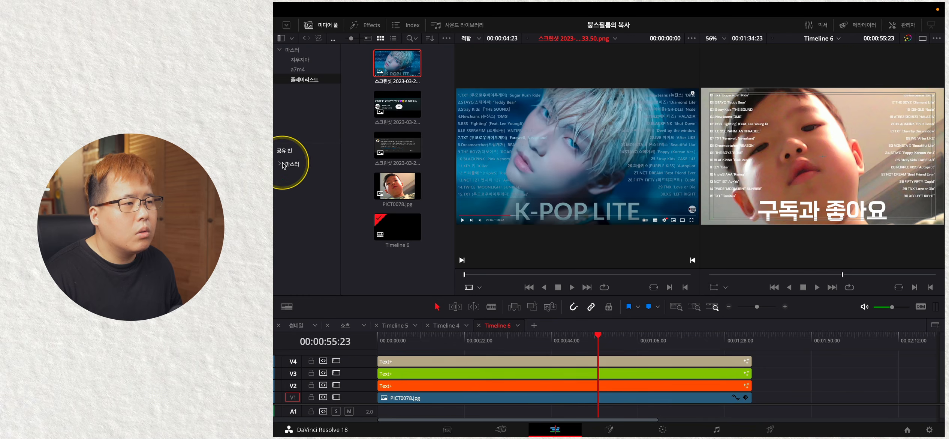
left_click(281, 164)
left_click(300, 212)
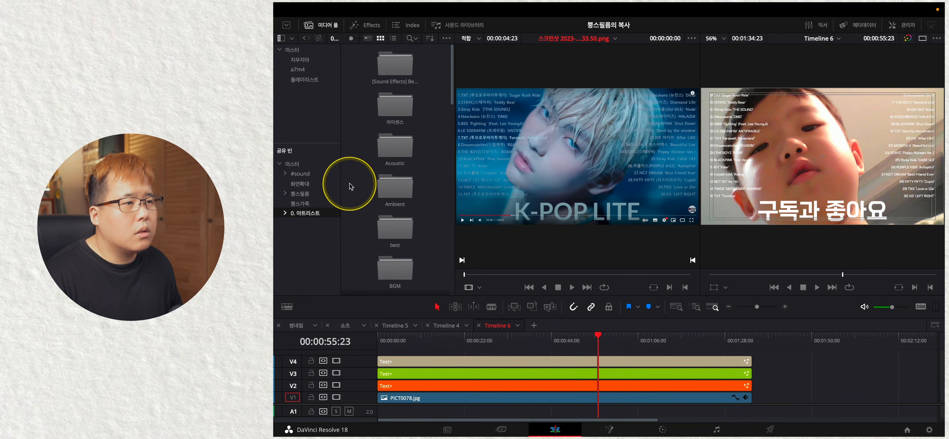
scroll(353, 196, "down", 6)
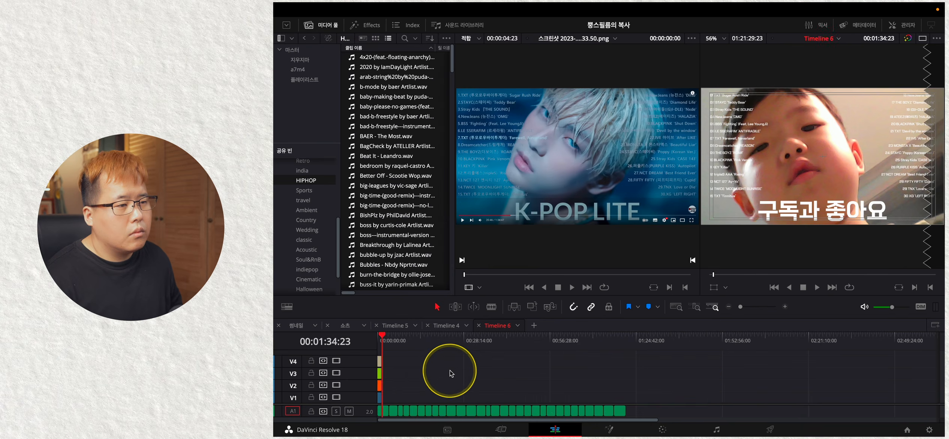
Step: Check the timeline timecodes at the end of the first song, at its start and at the end of the title clips
scroll(445, 371, "down", 5)
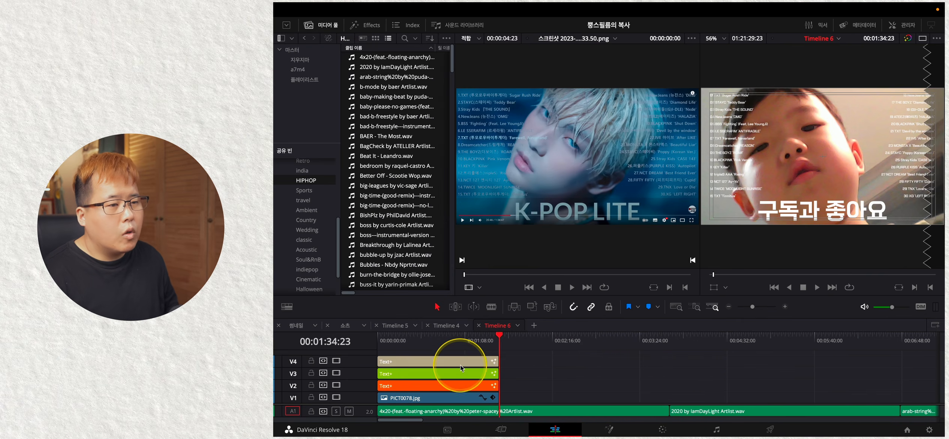
left_click(652, 337)
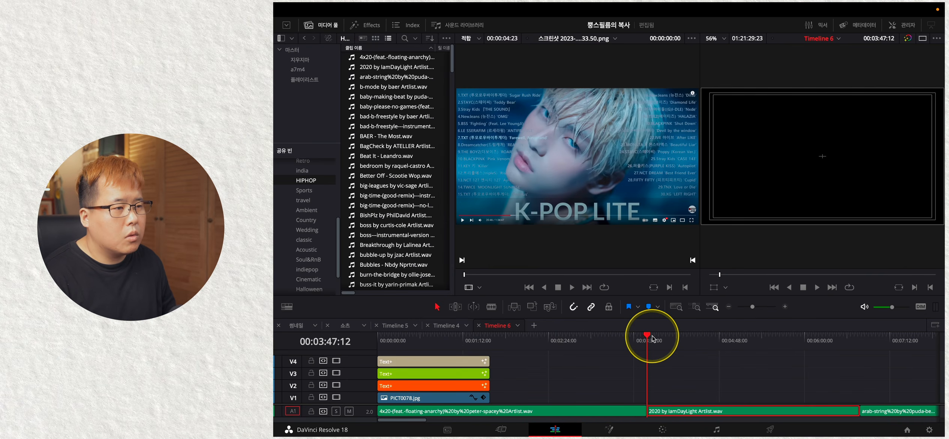
left_click(377, 342)
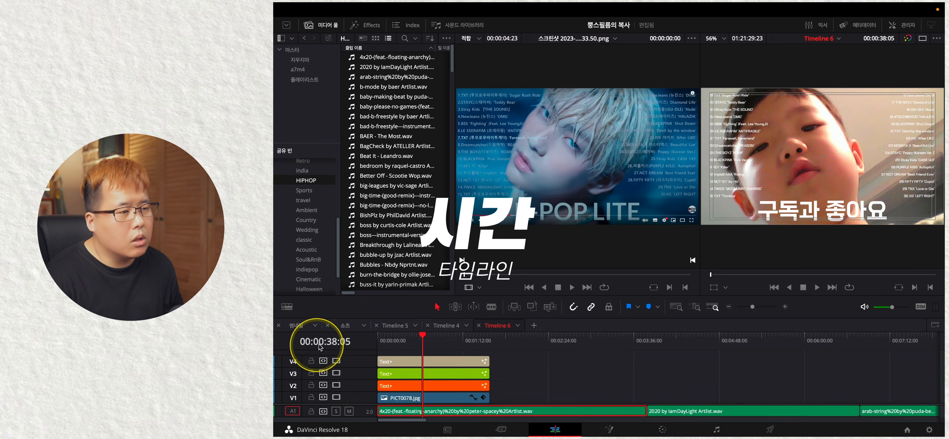
left_click(490, 344)
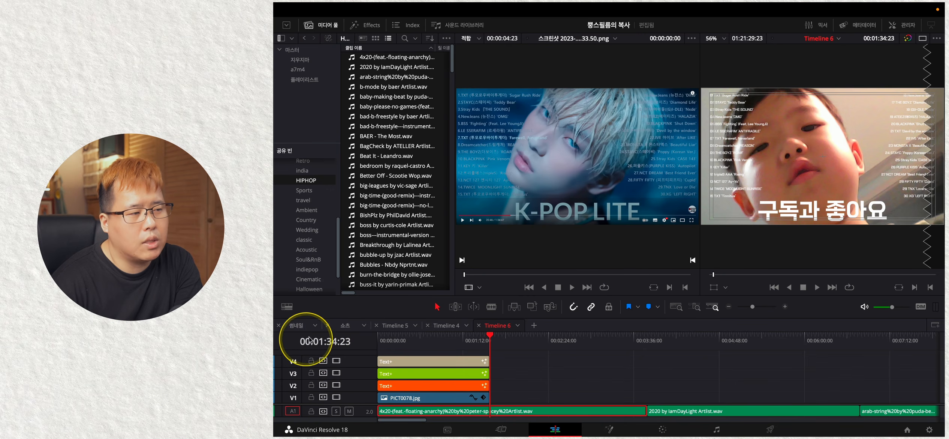
Step: Change the duration of the PICT0078.jpg background clip on track V1 to 01:34:47:23
right_click(430, 399)
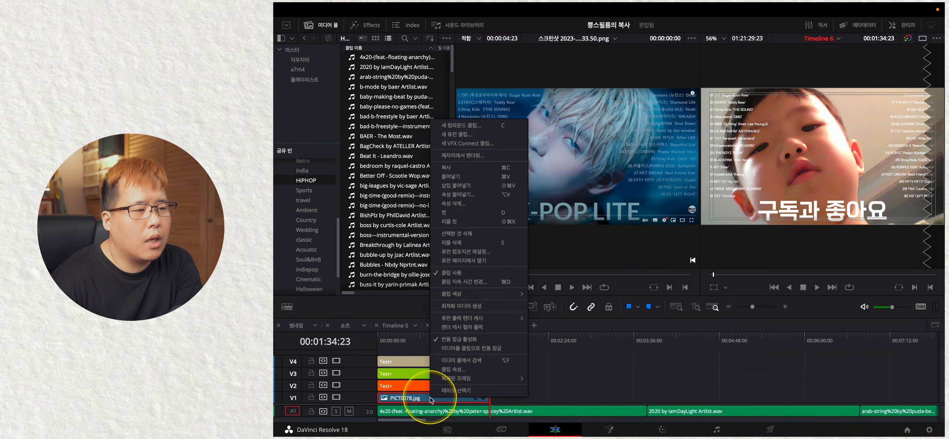
left_click(468, 283)
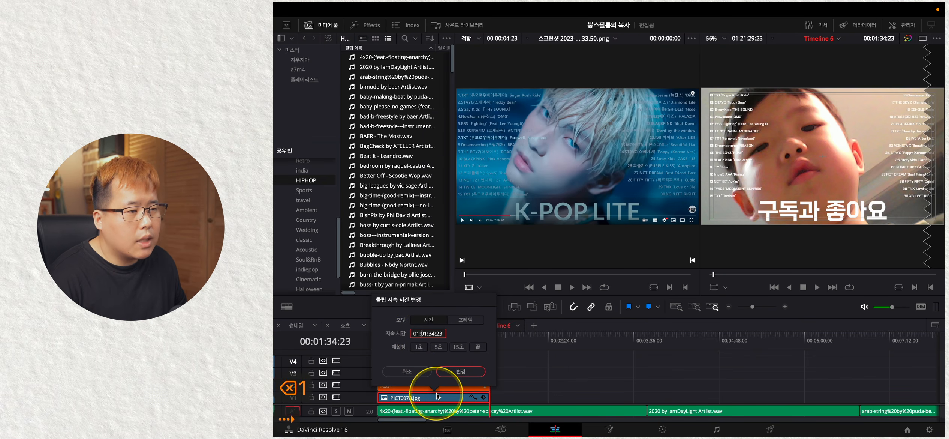
key("BackSpace")
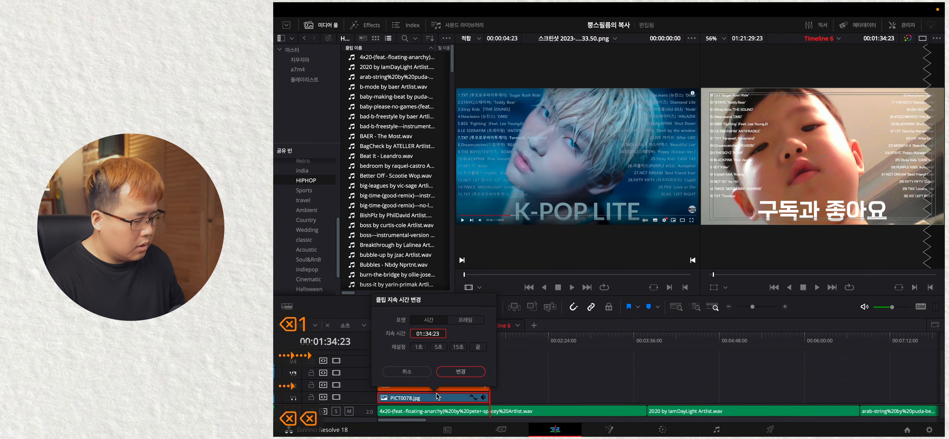
type("34")
key("BackSpace")
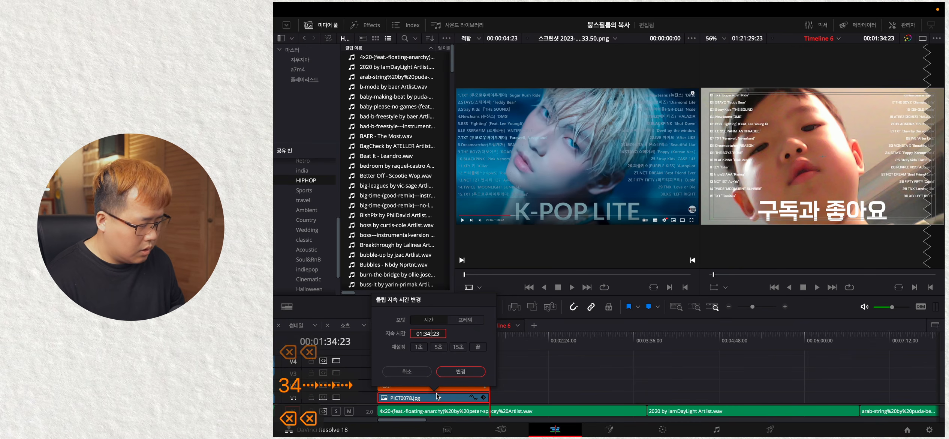
type("47:")
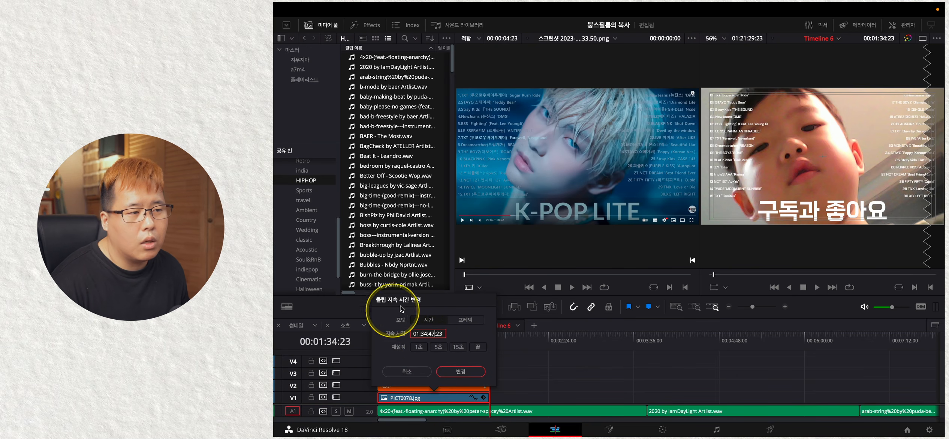
left_click(460, 371)
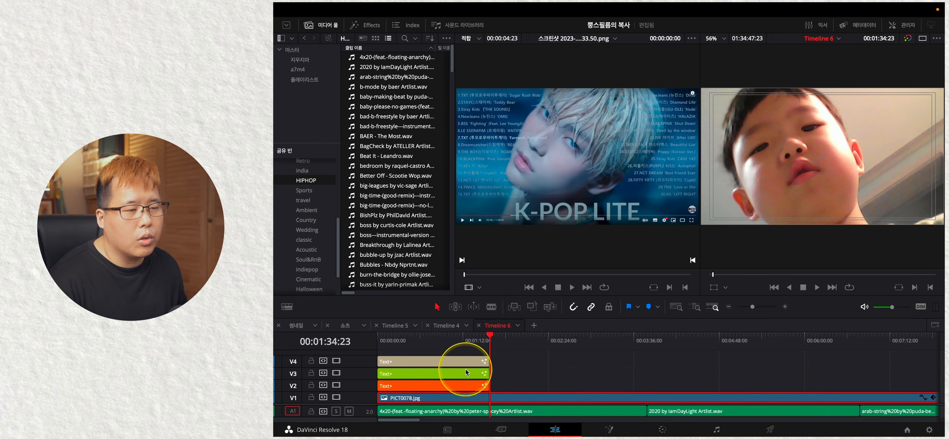
Step: Trim the end of the PICT0078.jpg background clip on track V1 to the end of the music at 01:21:30:00
scroll(542, 402, "down", 10)
scroll(543, 402, "up", 4)
scroll(542, 402, "down", 5)
scroll(540, 398, "up", 4)
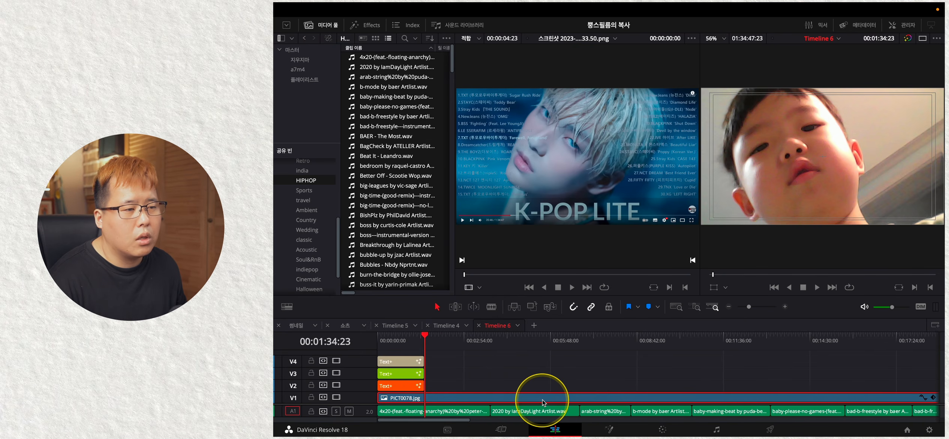
scroll(505, 398, "down", 4)
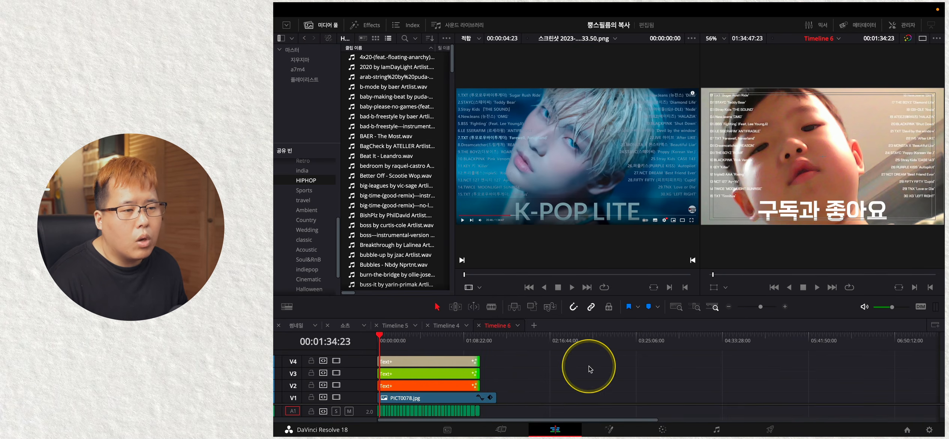
left_click(497, 342)
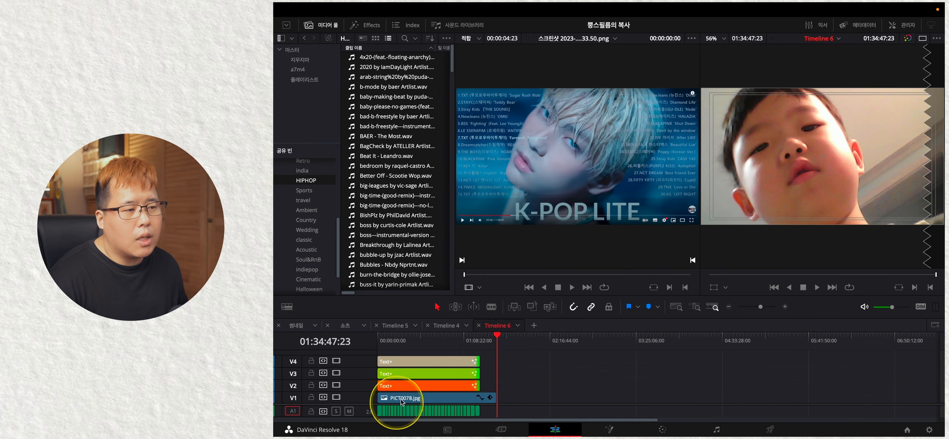
left_click(418, 351)
left_click(480, 342)
left_click_drag(494, 397, 482, 407)
scroll(487, 410, "up", 10)
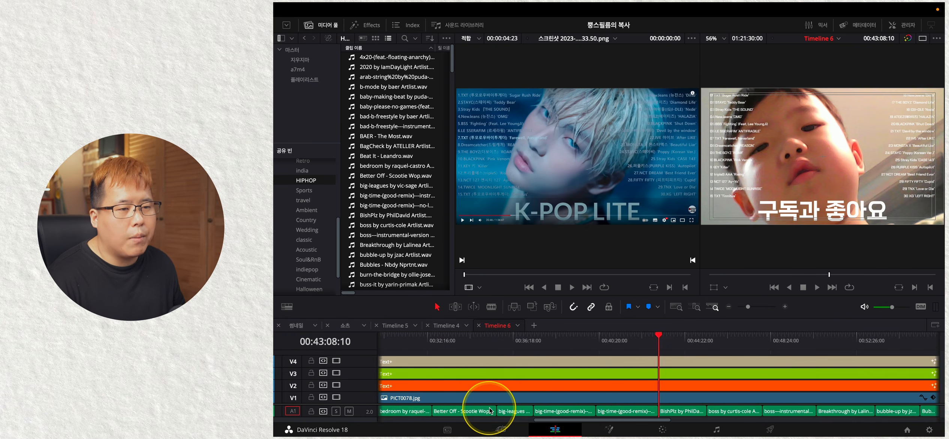
scroll(491, 410, "down", 10)
scroll(491, 411, "up", 1)
key("shift+z")
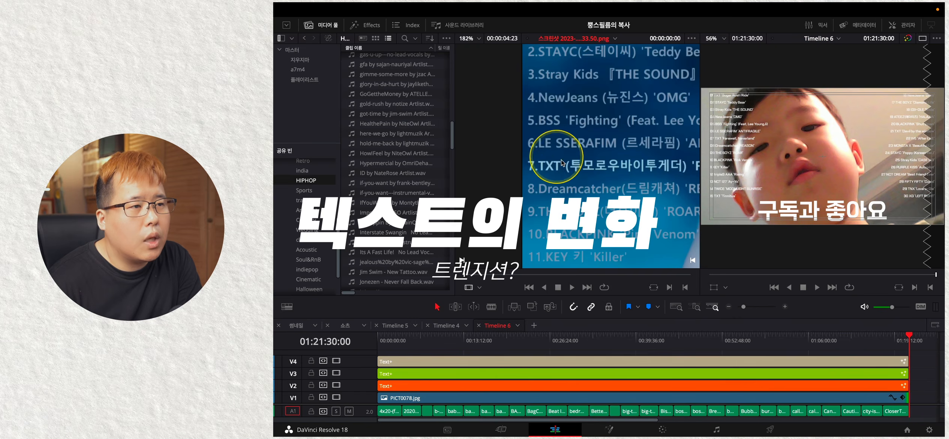
Step: Examine the highlighted current song in the reference screenshot's song list up close, with the media pool hidden
left_click_drag(578, 168, 533, 177)
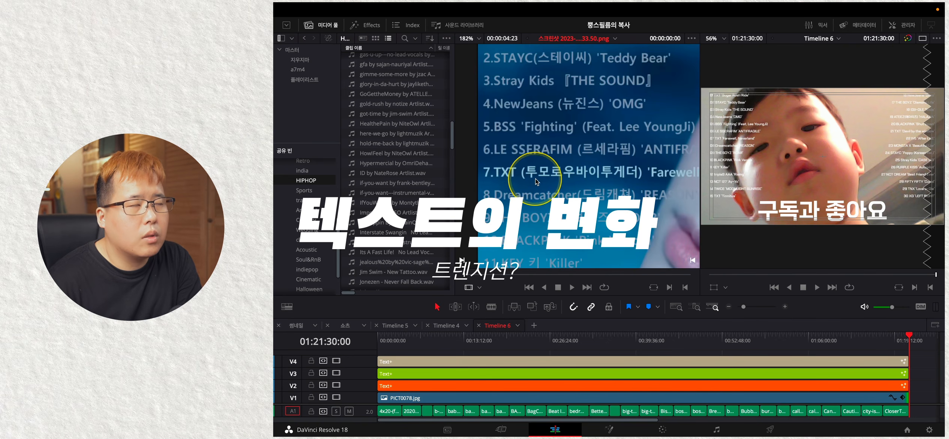
scroll(533, 177, "up", 1)
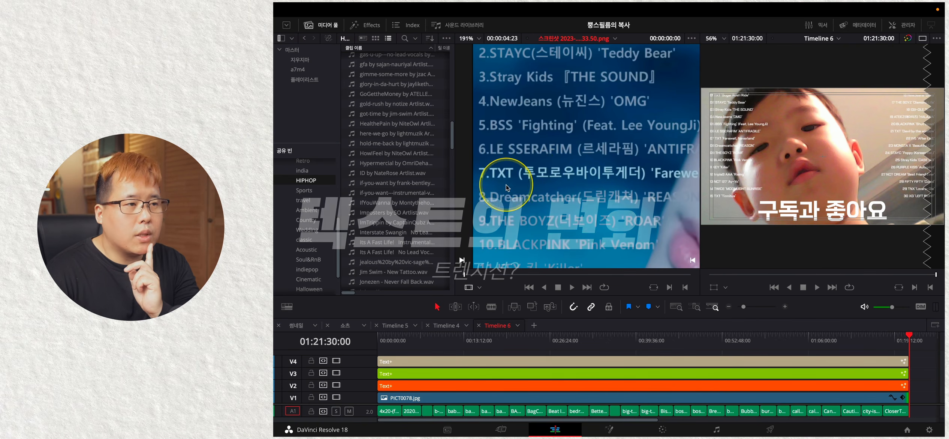
scroll(502, 173, "down", 5)
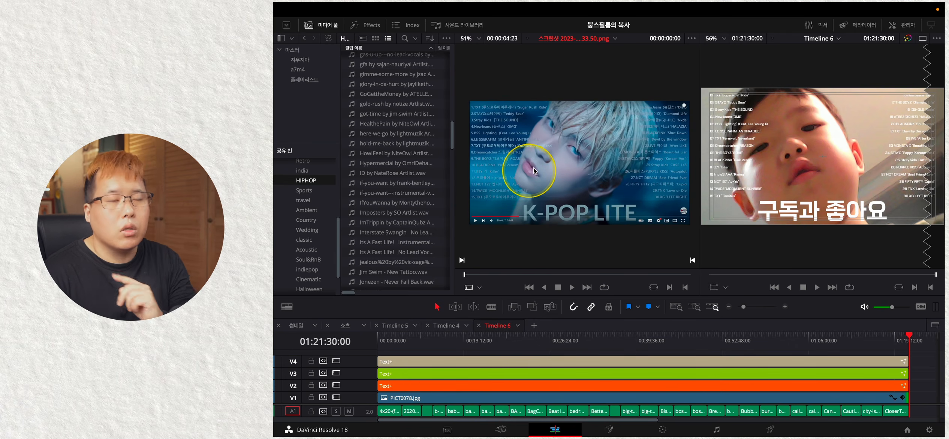
key("z")
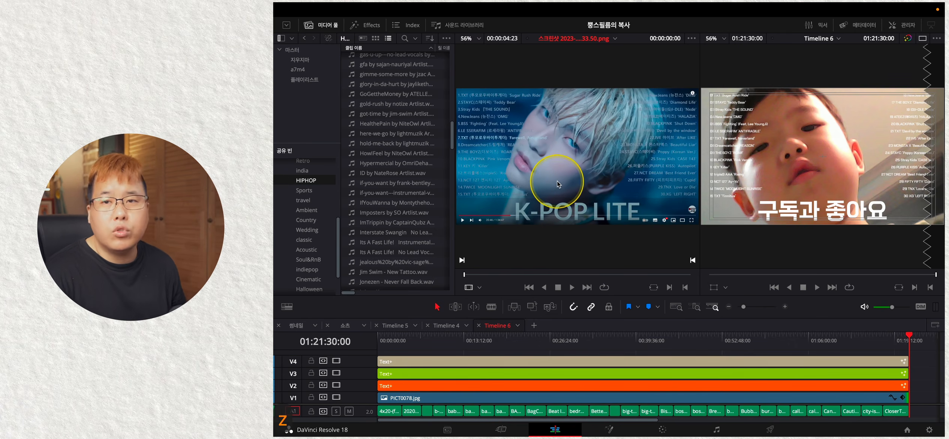
left_click(321, 27)
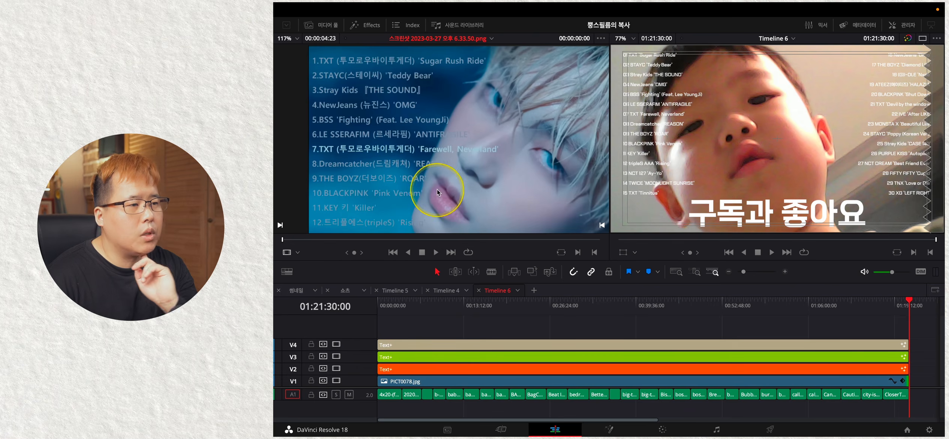
scroll(446, 152, "up", 2)
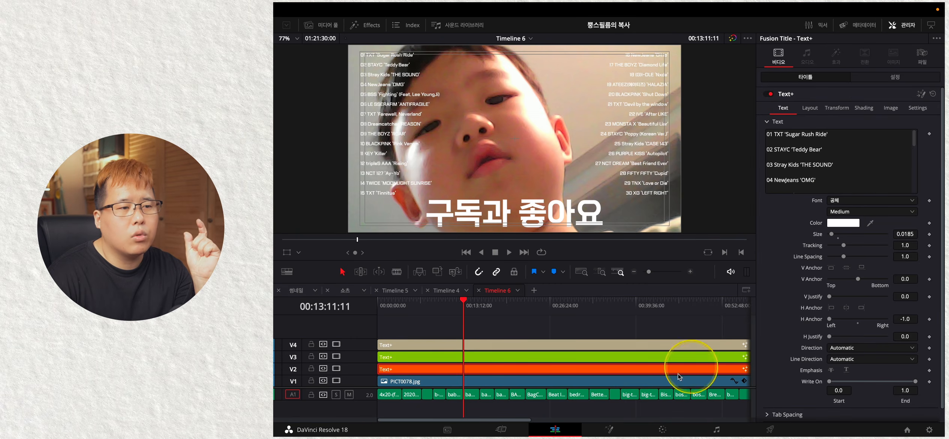
Step: Try restyling individual characters of the left song list title in Fusion using a Character Level Styling modifier
left_click(609, 428)
right_click(870, 163)
left_click(901, 203)
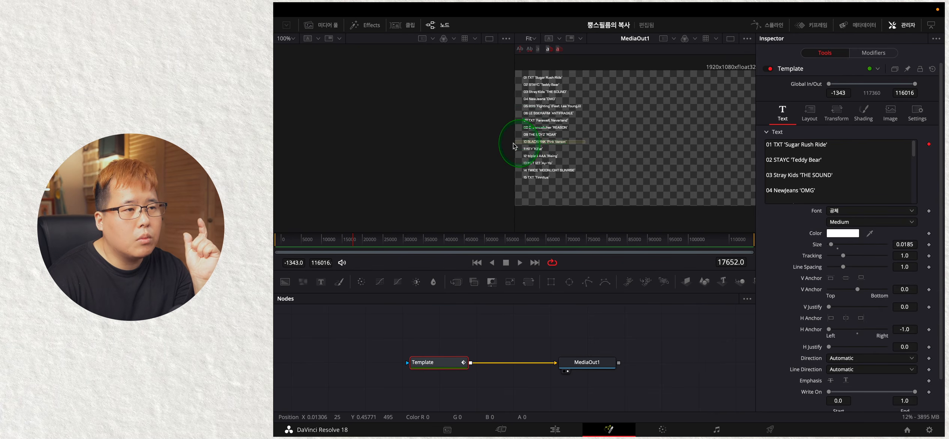
left_click(873, 53)
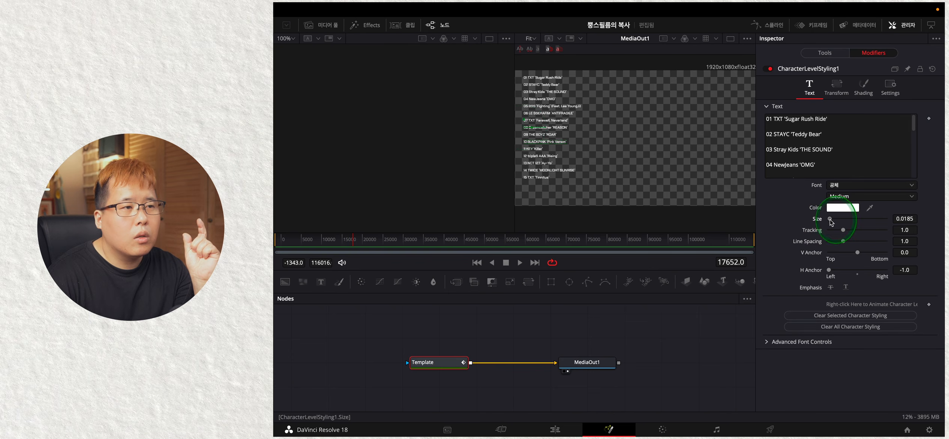
left_click_drag(831, 221, 832, 221)
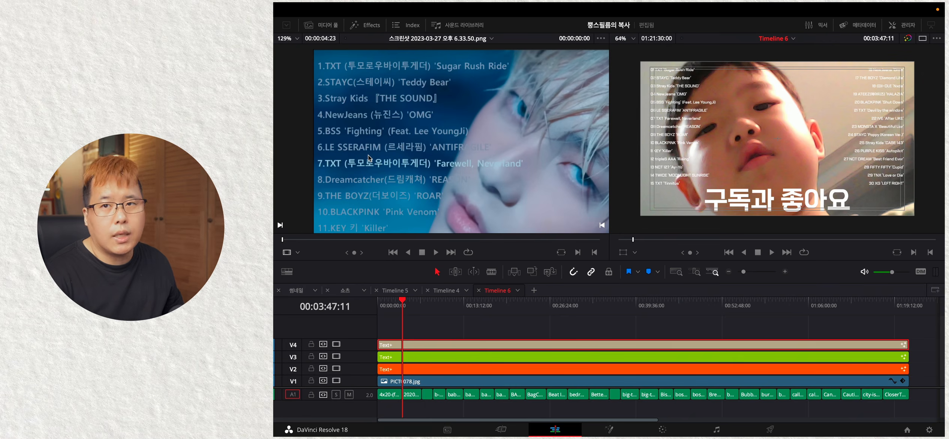
Step: Set the opacity of the left song list title on track V2 to 70
left_click(393, 302)
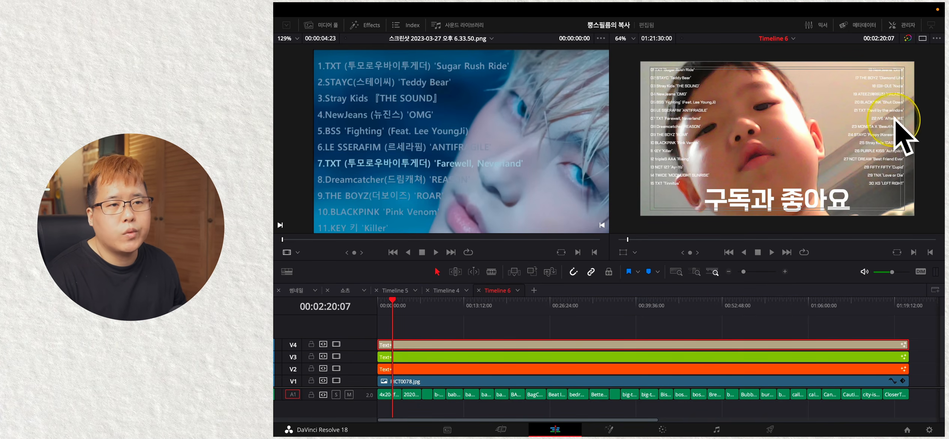
left_click(463, 369)
left_click(906, 27)
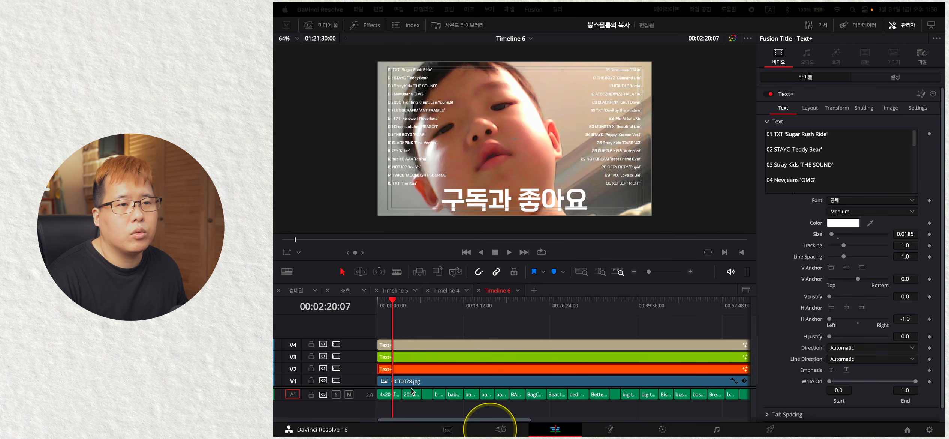
left_click(899, 78)
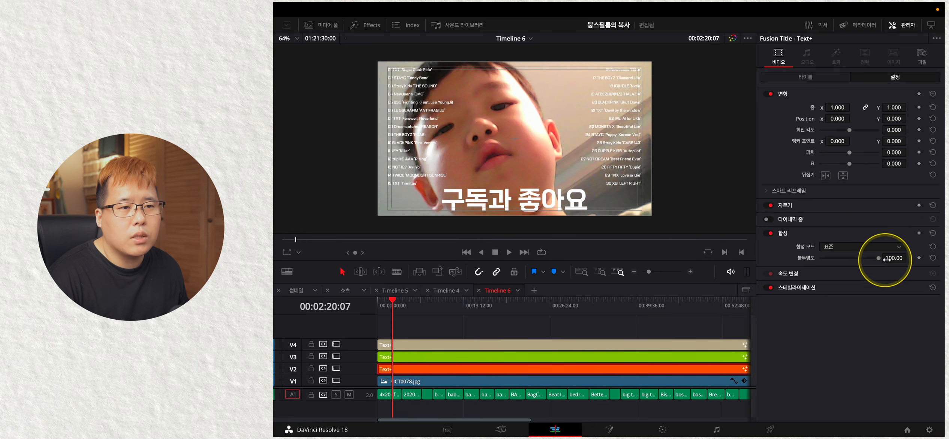
mouse_move(880, 257)
left_mouse_down()
mouse_move(893, 258)
mouse_move(867, 262)
left_mouse_up()
key("Return")
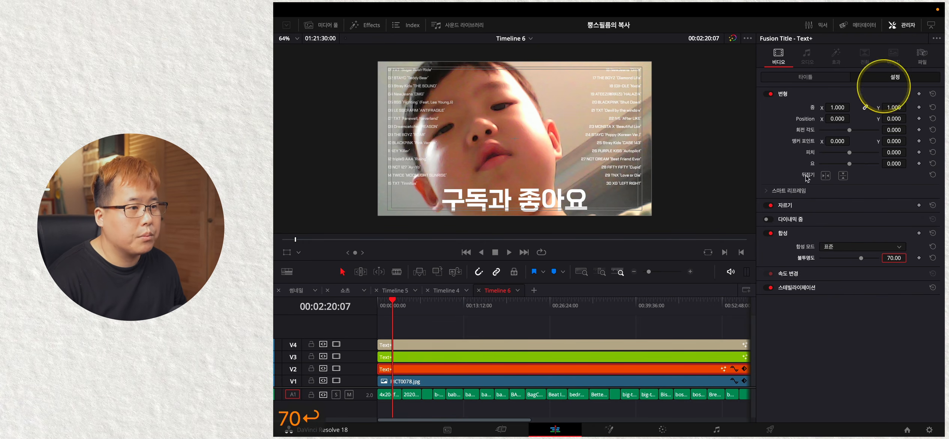
Step: Set the opacity of the right song list title on track V3 to 70
left_click(419, 358)
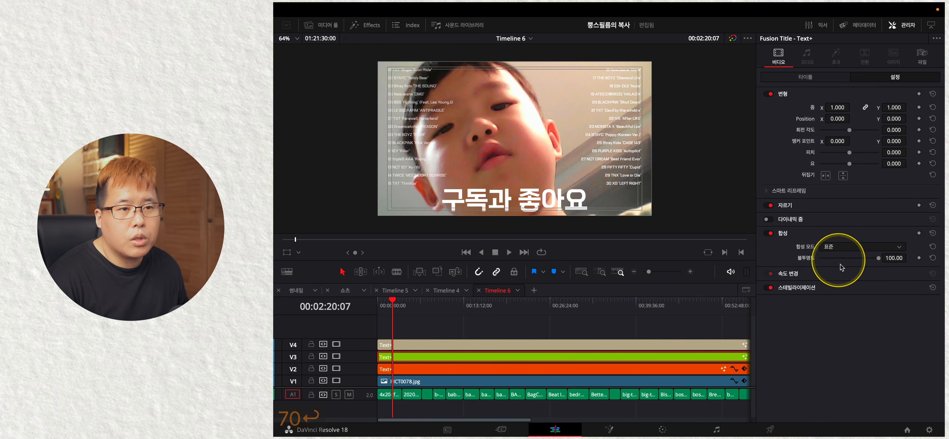
left_click(891, 258)
type("70")
key("Return")
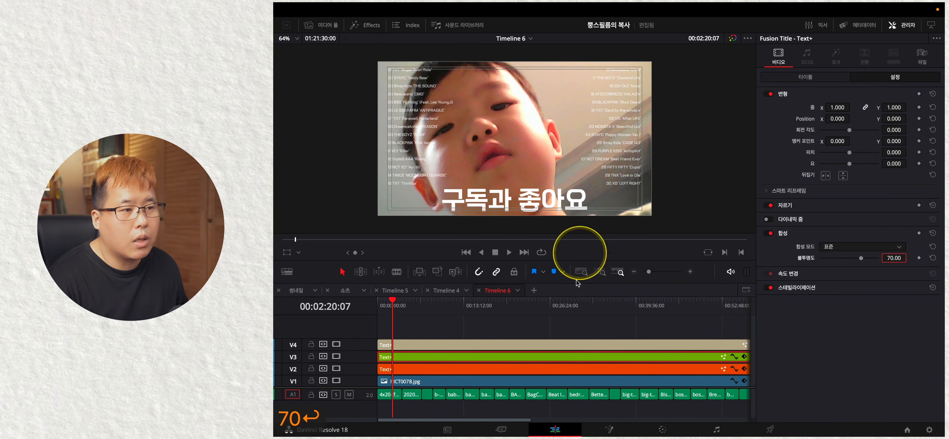
Step: Duplicate the left song list title from track V2 onto a new track V5 and restore the copy's opacity to 100
left_click(390, 406)
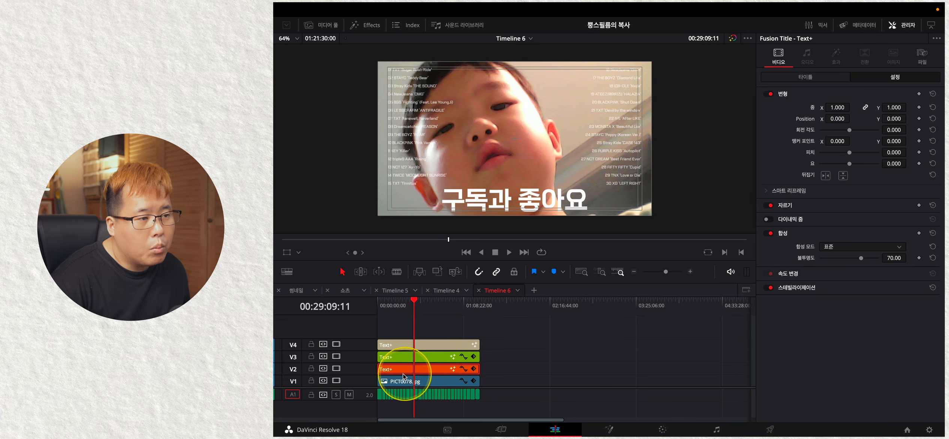
left_click_drag(400, 370, 398, 336)
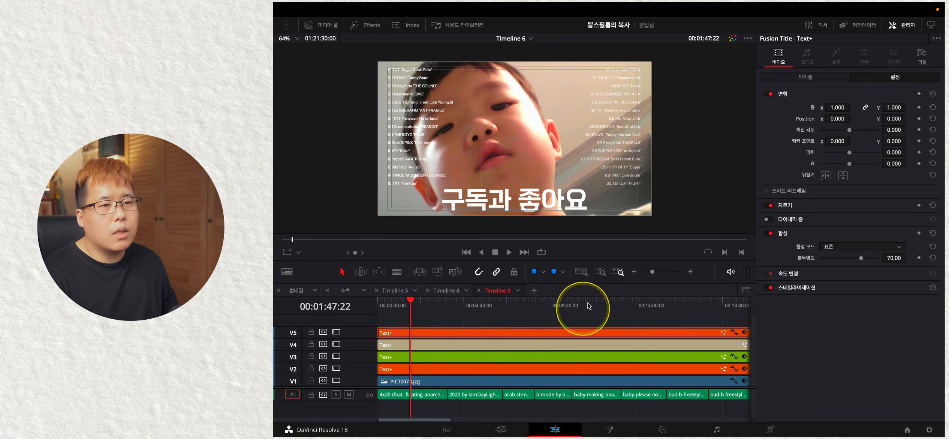
left_click(808, 82)
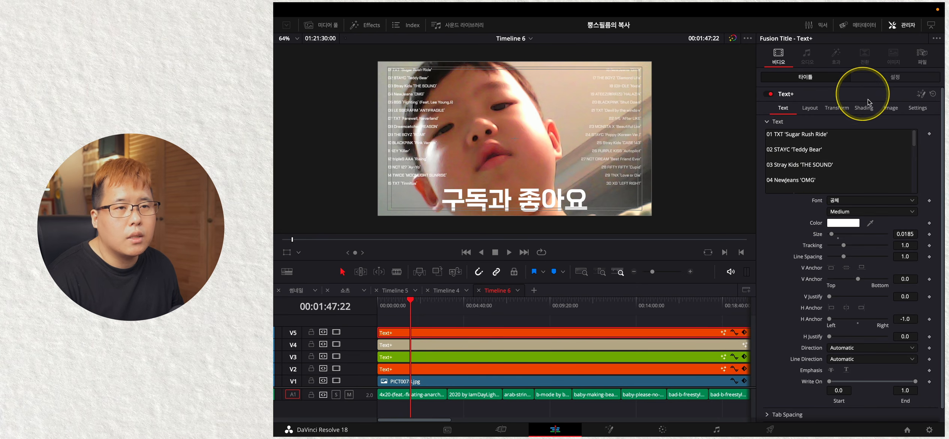
left_click(899, 80)
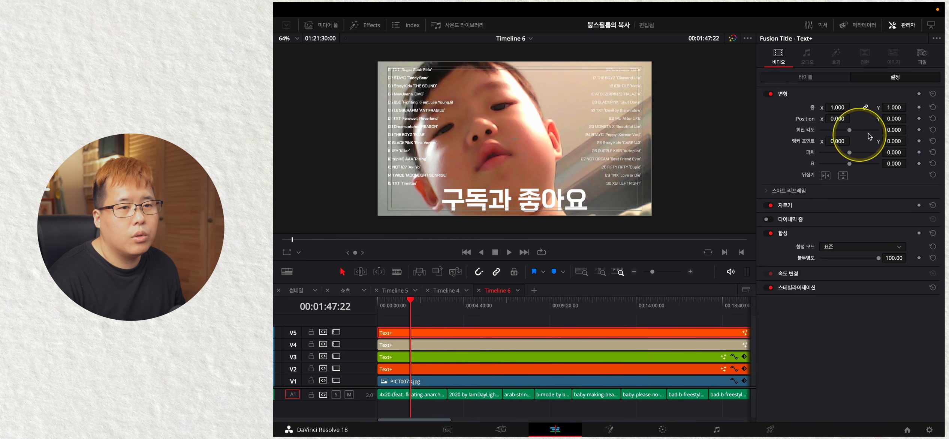
Step: Try reducing the V5 title's text to only the first song, 01 TXT 'Sugar Rush Ride', and undo the deletion
left_click(806, 77)
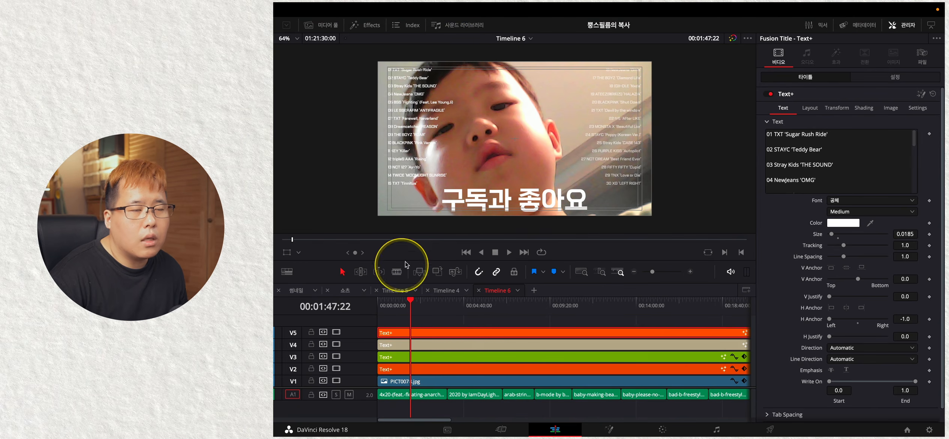
left_click(768, 141)
key("ctrl+a")
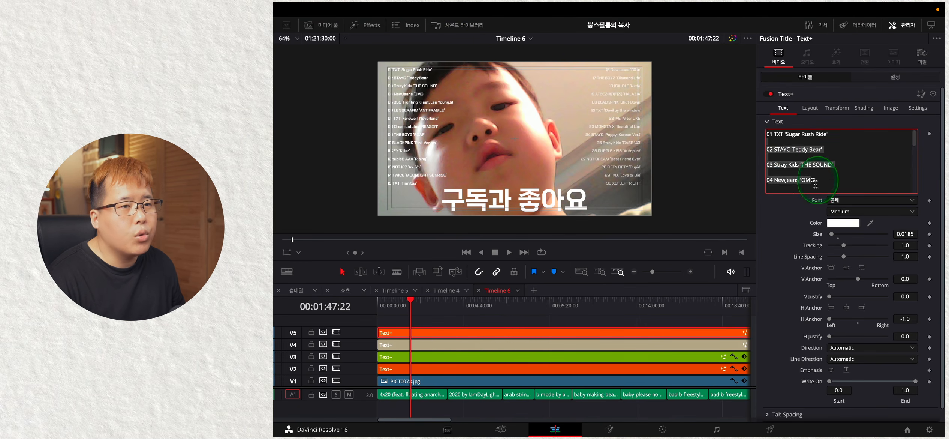
key("BackSpace")
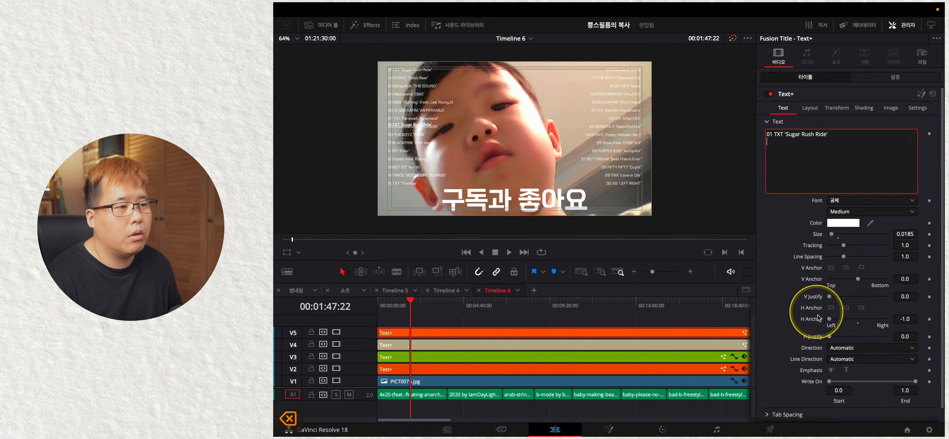
key("super+z")
Step: Split the V5 title at the first three song boundaries, at 00:03:47:12, 00:06:47:01 and 00:08:30:05
scroll(433, 380, "up", 3)
scroll(481, 345, "up", 2)
left_click(430, 310)
scroll(794, 169, "up", 5)
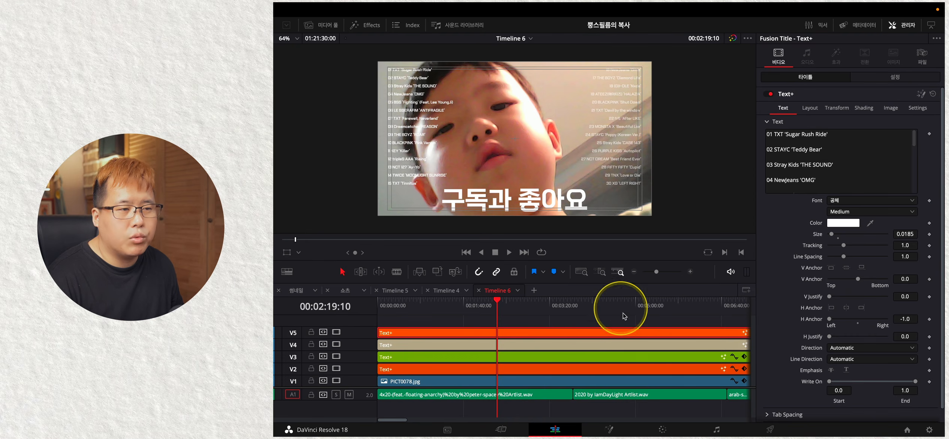
scroll(492, 376, "down", 2)
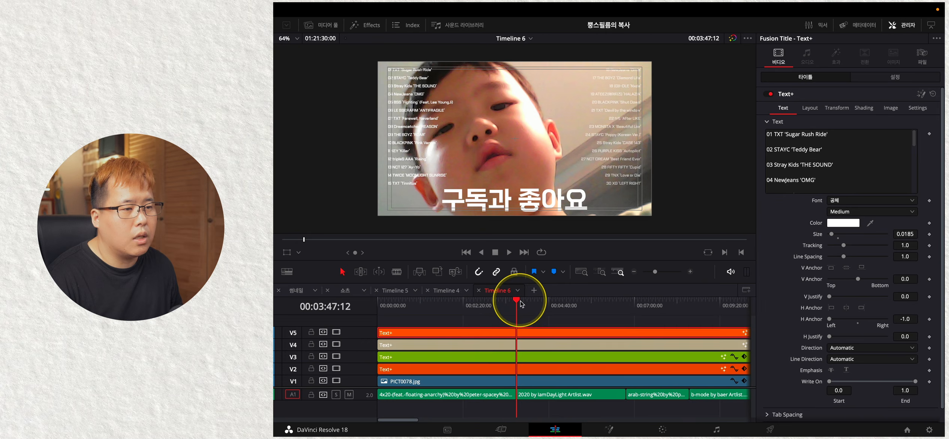
key("super+b")
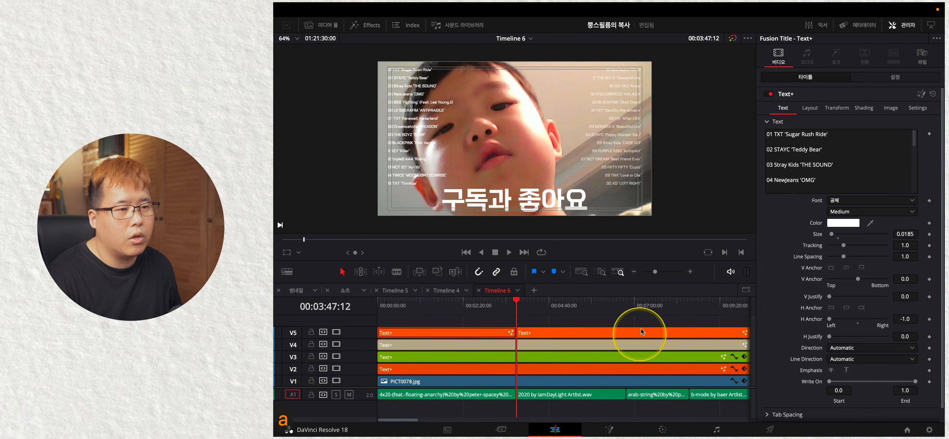
left_click(622, 306)
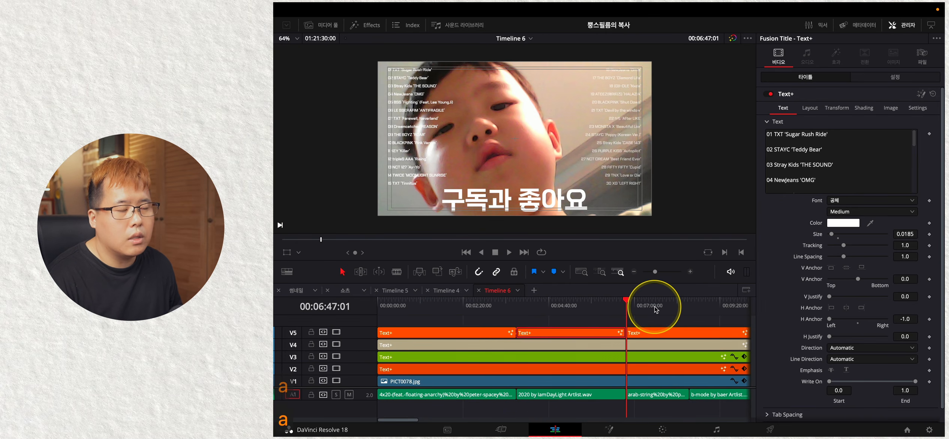
key("super+b")
left_click(688, 302)
key("super+b")
Step: Split the V5 left-list title at each following song boundary, from 00:10:32:20 through 00:40:12:02
scroll(575, 366, "down", 10)
scroll(479, 355, "up", 10)
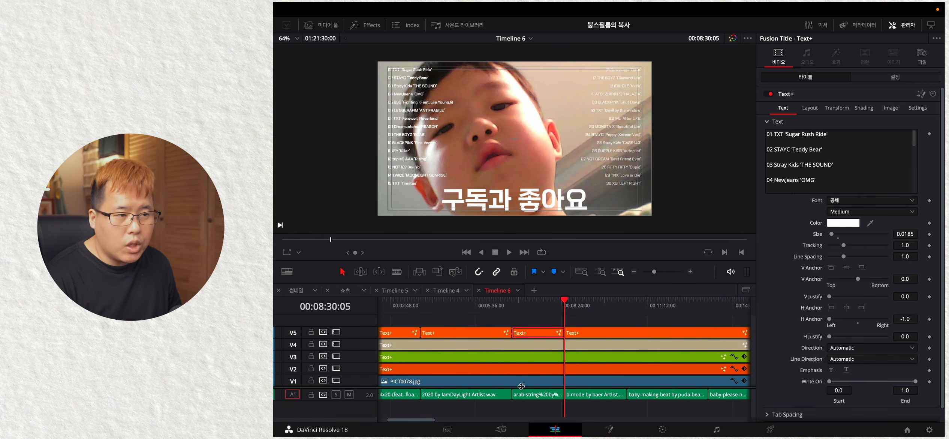
key("Down")
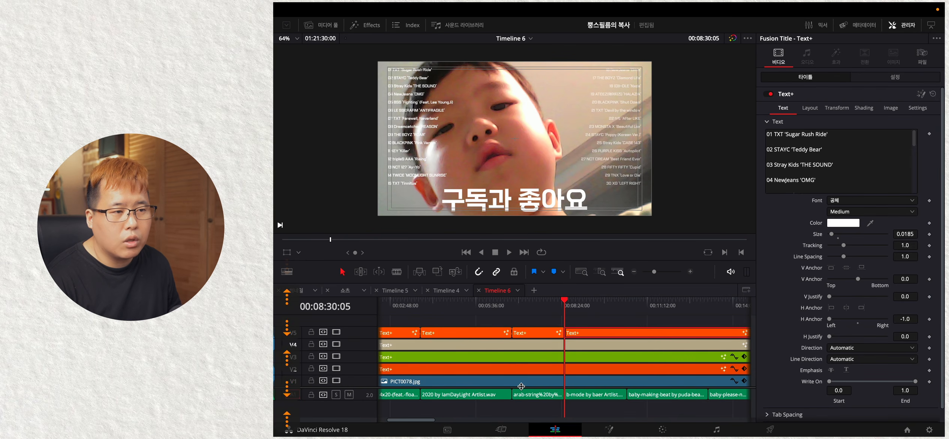
key("Down")
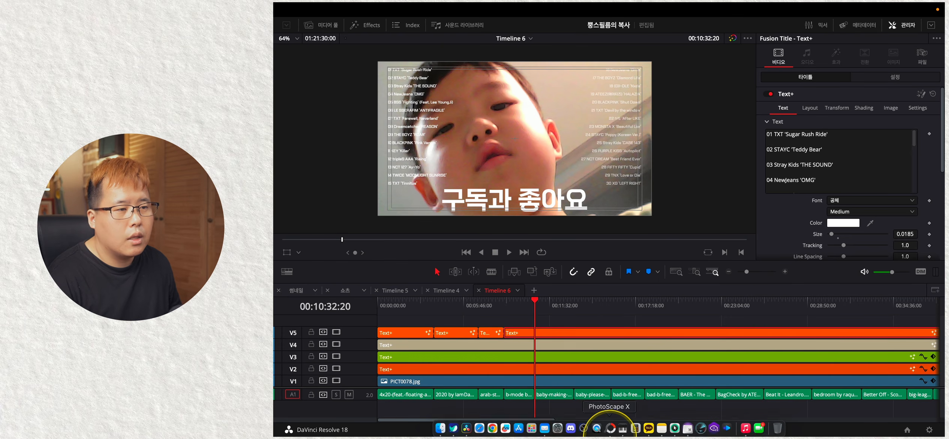
key("super+b")
key("Down")
key("super+b")
key("Down")
key("super+b")
key("Down")
key("super+b")
key("Down")
key("super+b")
key("Down")
key("super+b")
key("Down")
key("super+b")
key("Down")
key("super+b")
key("Down")
key("super+b")
key("Down")
key("Down")
key("Down")
key("super+b")
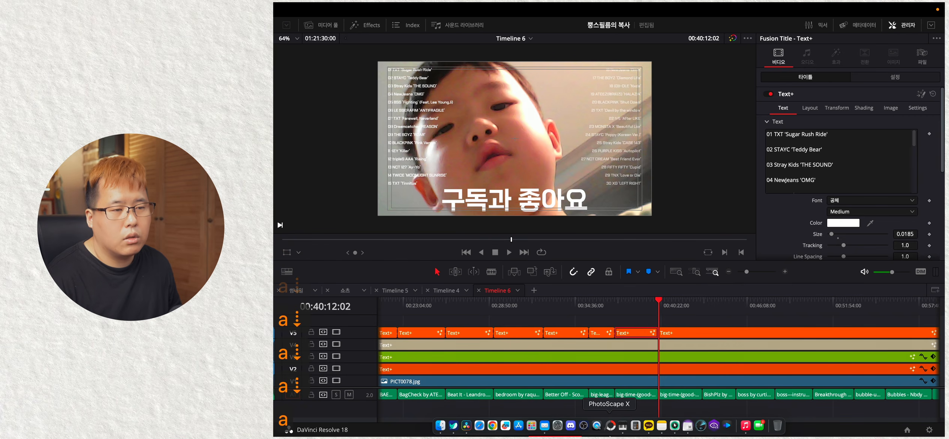
Step: Delete the V5 title beyond 00:40:12:02 and put a duplicate of the V3 right song list title in its place
left_click(690, 335)
key("BackSpace")
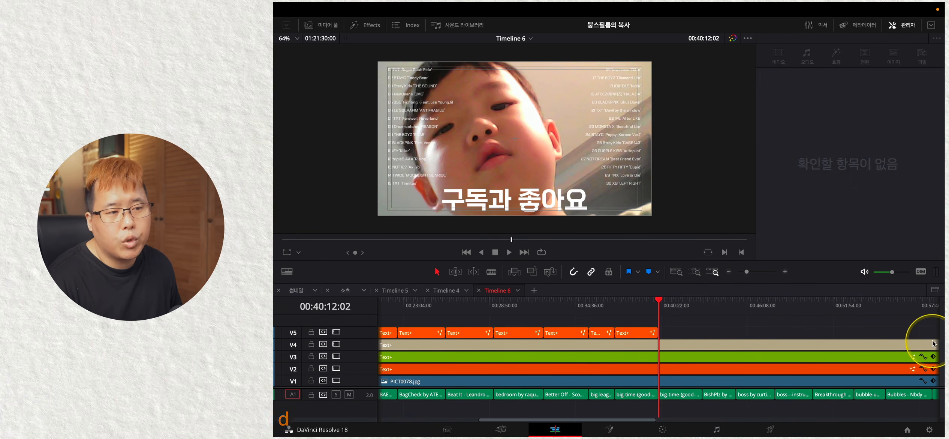
key("shift+z")
left_click_drag(424, 357, 573, 337)
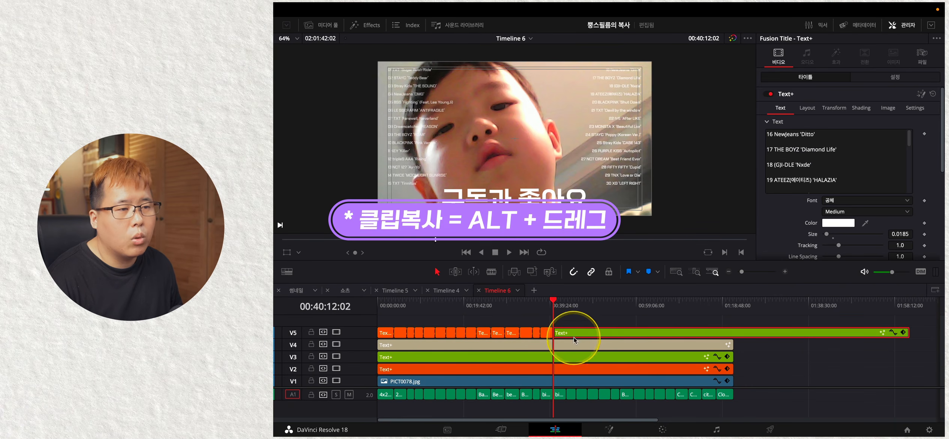
Step: Restore the V5 right-list copy's opacity to 100 and trim its end to match the other tracks at 01:21:30:00
left_click(890, 77)
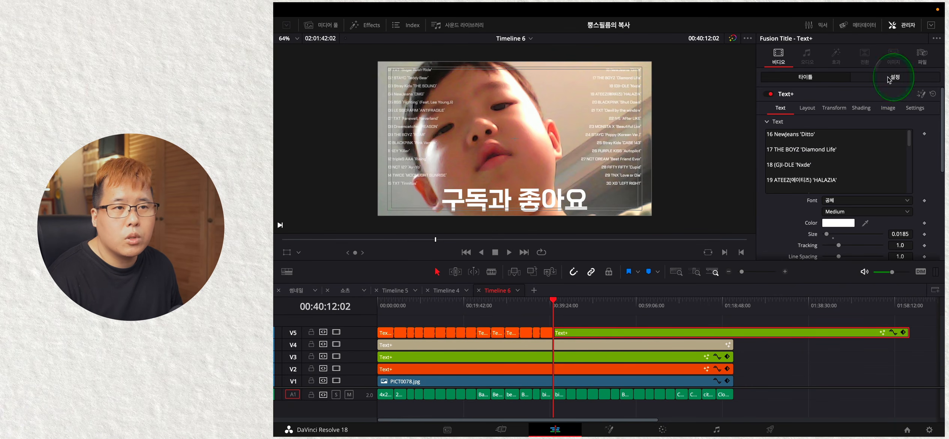
scroll(859, 258, "down", 3)
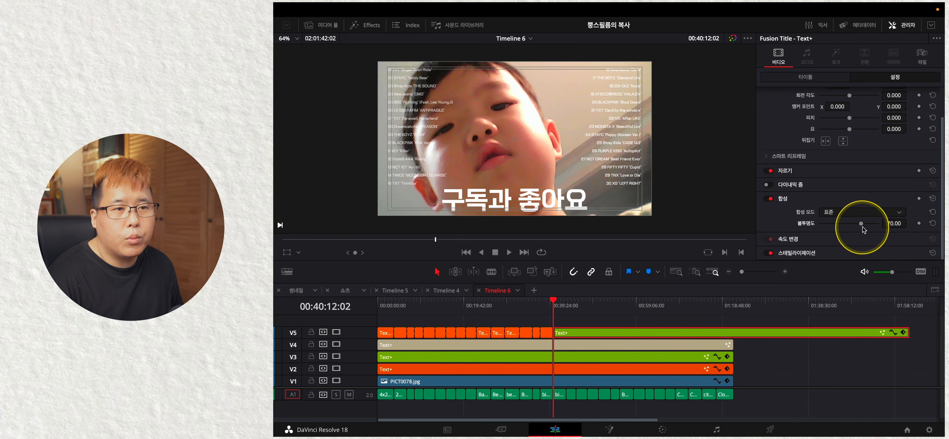
left_click_drag(861, 224, 913, 222)
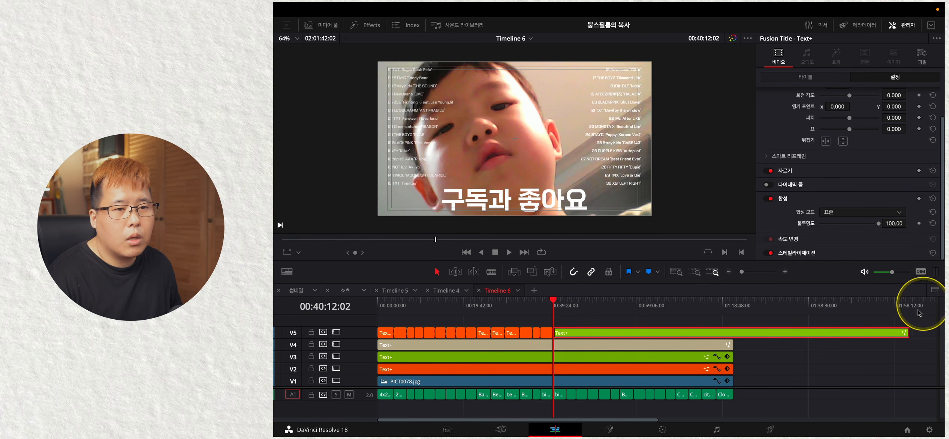
left_click_drag(905, 328, 732, 331)
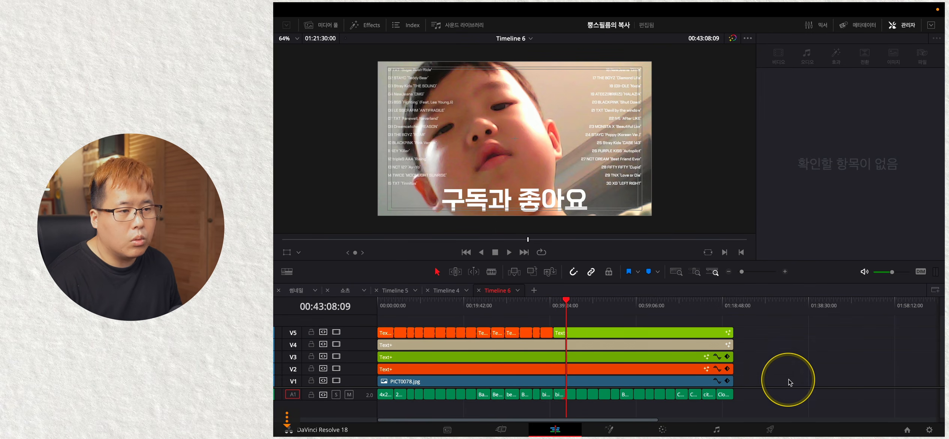
Step: Split the right-list title on V5 at every song boundary from 00:43:08:09 to the last song
left_click(588, 334)
key("a")
key("Down")
key("a")
key("Down")
key("a")
key("Down")
key("Down")
key("a")
key("Down")
key("a")
key("Down")
key("a")
key("Down")
key("a")
key("Down")
key("a")
key("Down")
key("a")
key("Down")
key("a")
key("Down")
key("a")
key("Down")
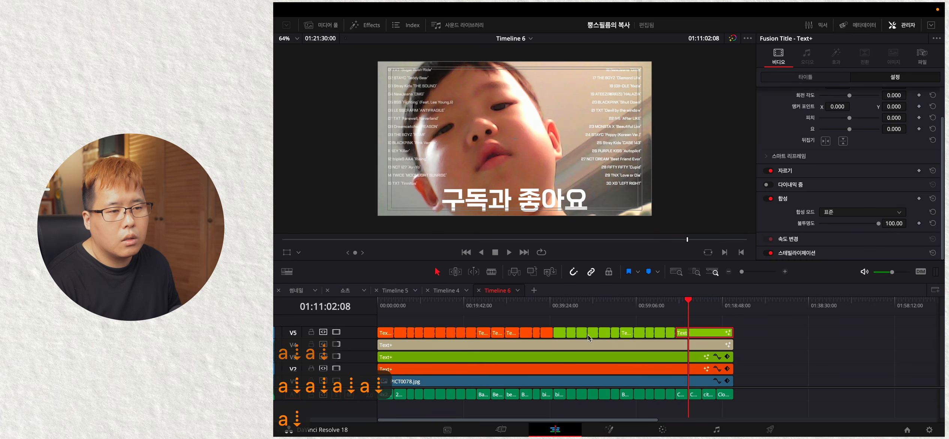
key("a")
key("Down")
key("a")
key("Down")
key("a")
key("Down")
key("Up")
key("Up")
key("Up")
Step: Reduce the first V5 title's text to only 01 TXT 'Sugar Rush Ride'
left_click(390, 304)
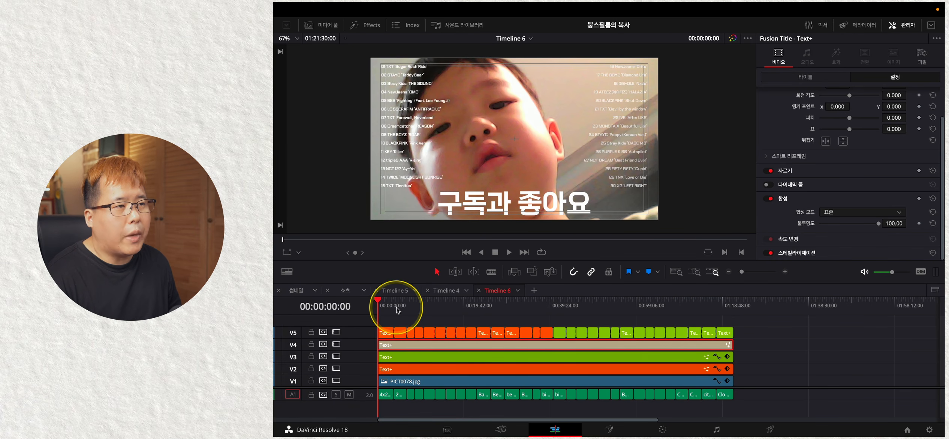
scroll(398, 304, "up", 5)
left_click(449, 304)
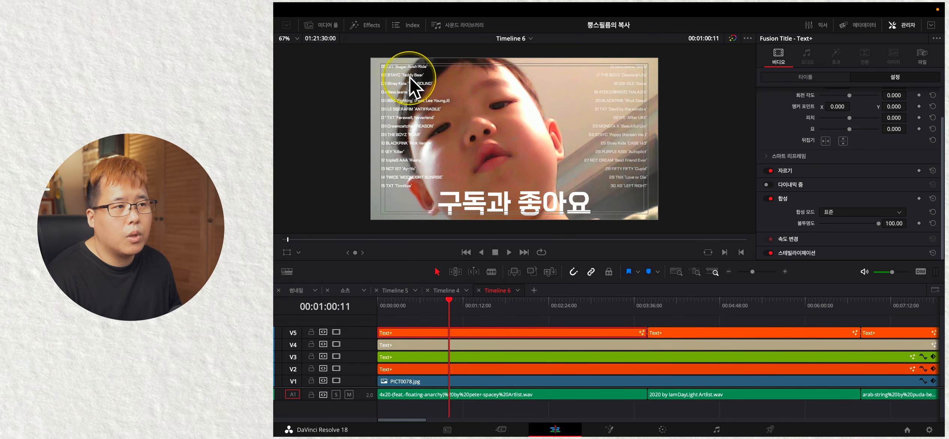
left_click(804, 77)
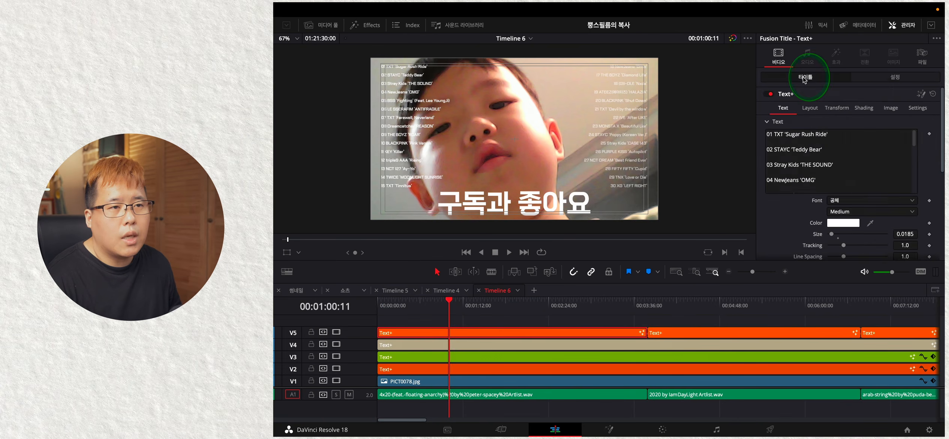
left_click(768, 147)
key("super+a")
type("01 TXT 'Sugar Rush Ride'")
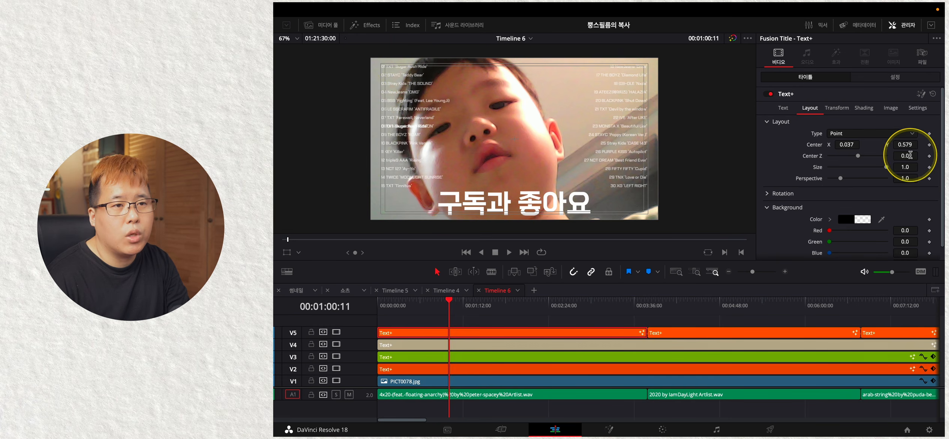
Step: Set the first V5 title's layout Center Y to 0.947 so it overlays song 01 in the dimmed list
left_click_drag(613, 146, 669, 154)
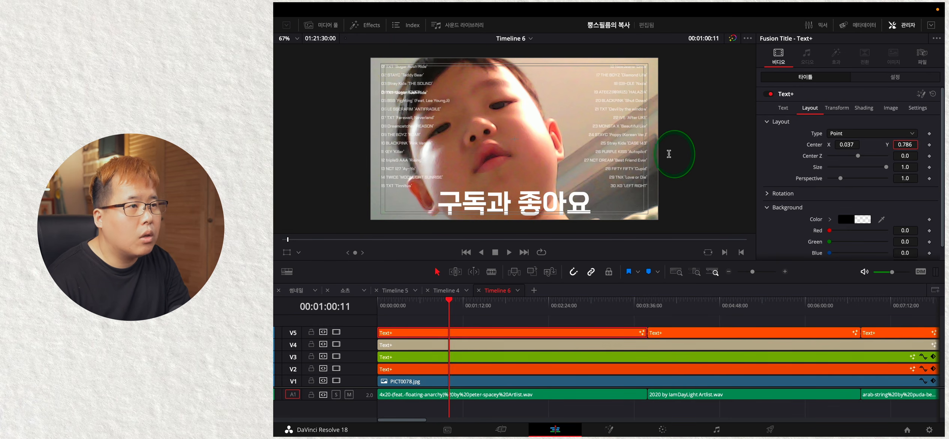
left_click_drag(738, 170, 747, 171)
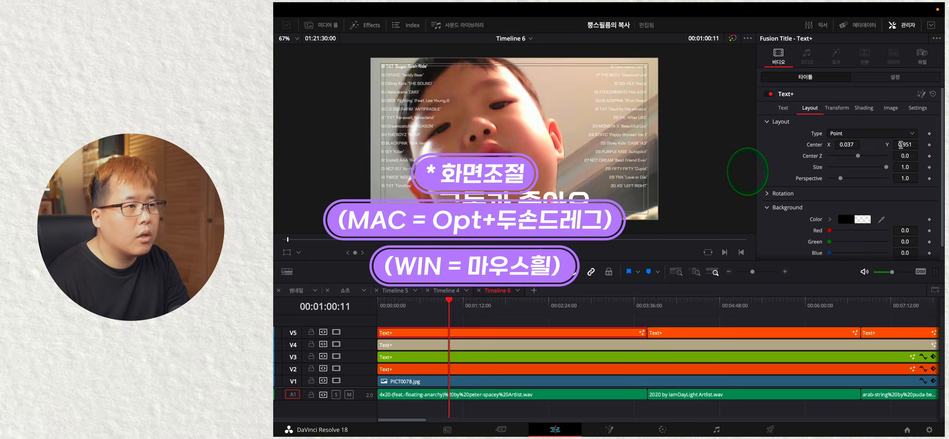
scroll(401, 103, "up", 5)
scroll(360, 104, "down", 8)
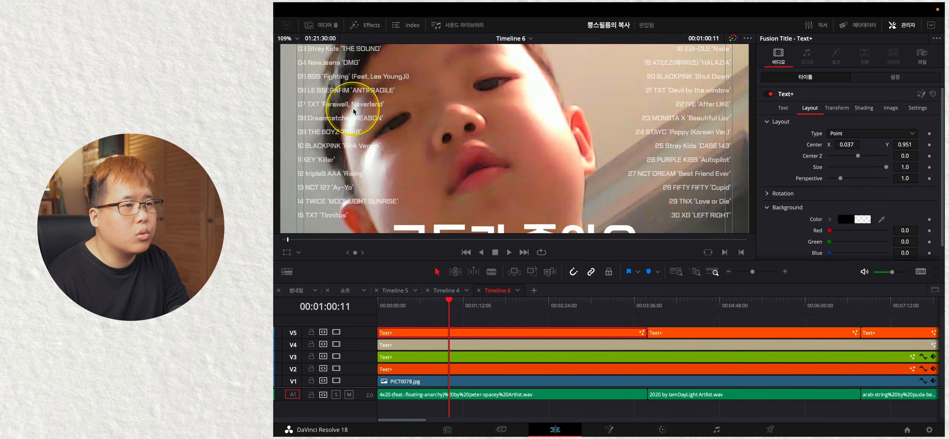
scroll(413, 105, "up", 6)
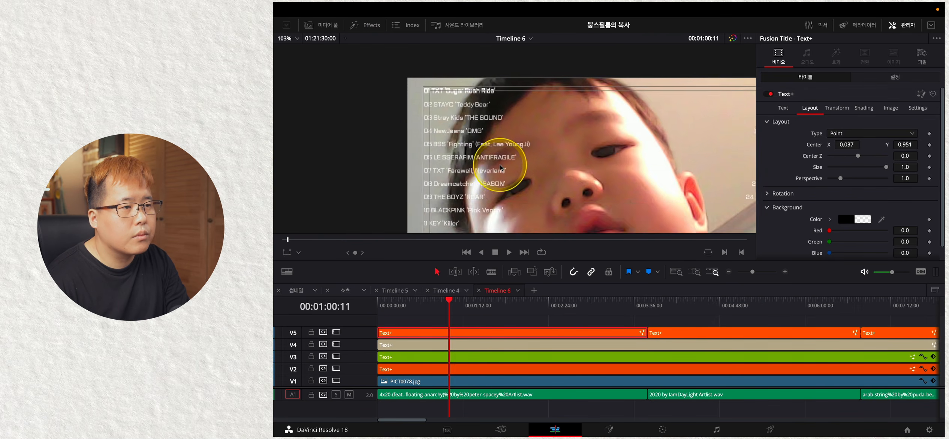
scroll(466, 179, "up", 1)
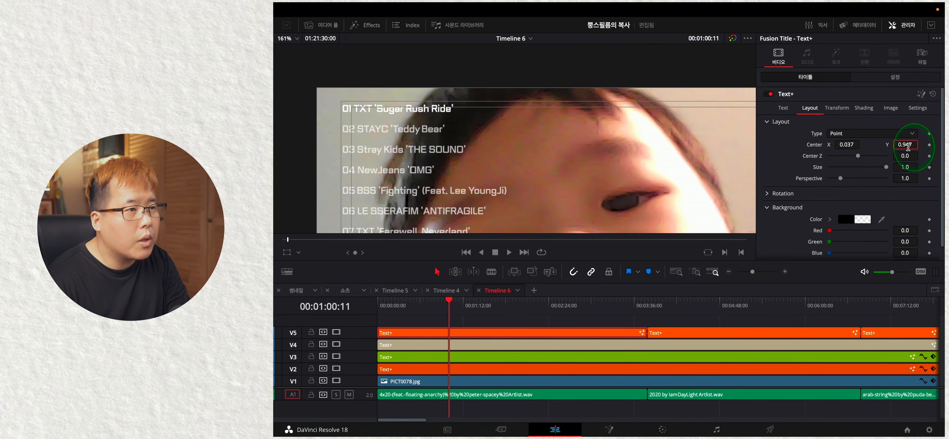
key("F2")
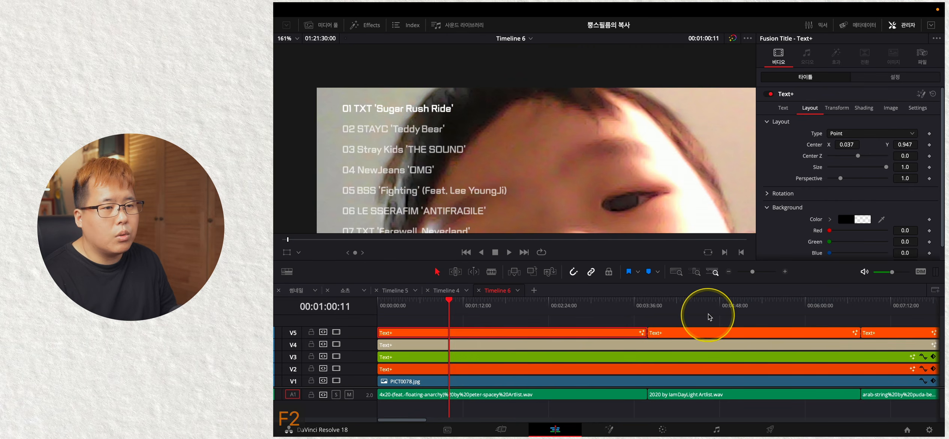
Step: Reduce the second V5 title's text to only 02 STAYC 'Teddy Bear'
left_click(697, 301)
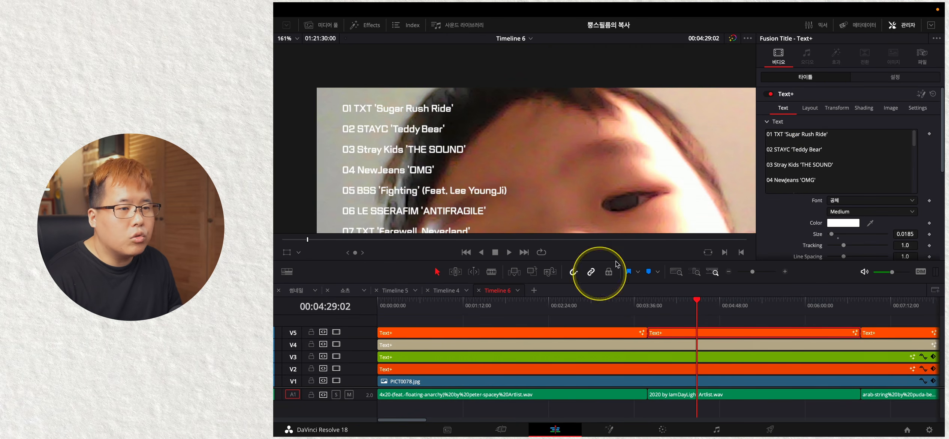
left_click_drag(767, 150, 765, 131)
key("BackSpace")
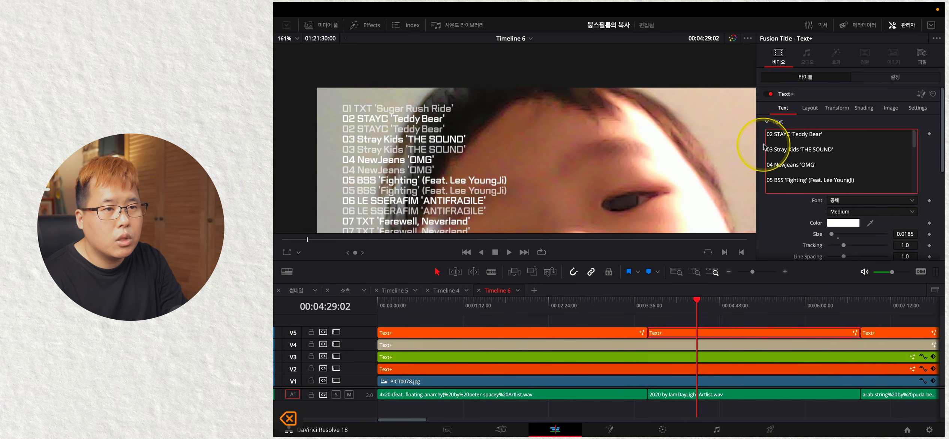
left_click_drag(782, 146, 872, 431)
key("BackSpace")
left_click(826, 136)
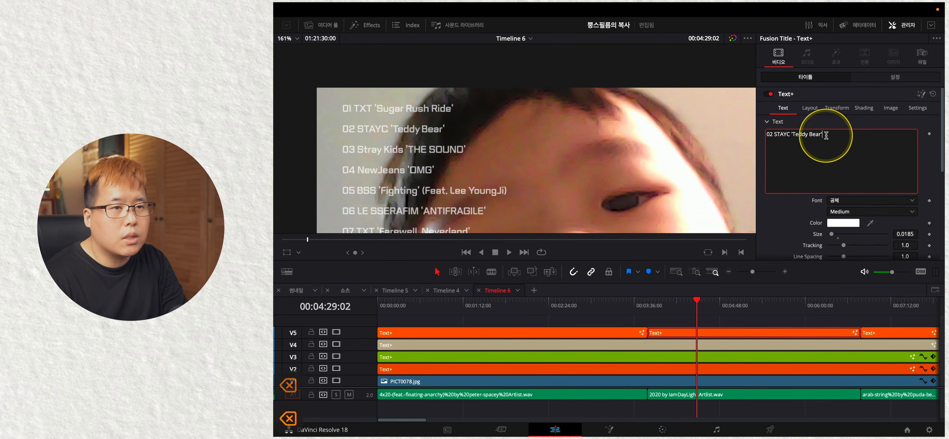
left_click_drag(827, 135, 770, 137)
left_click(862, 176)
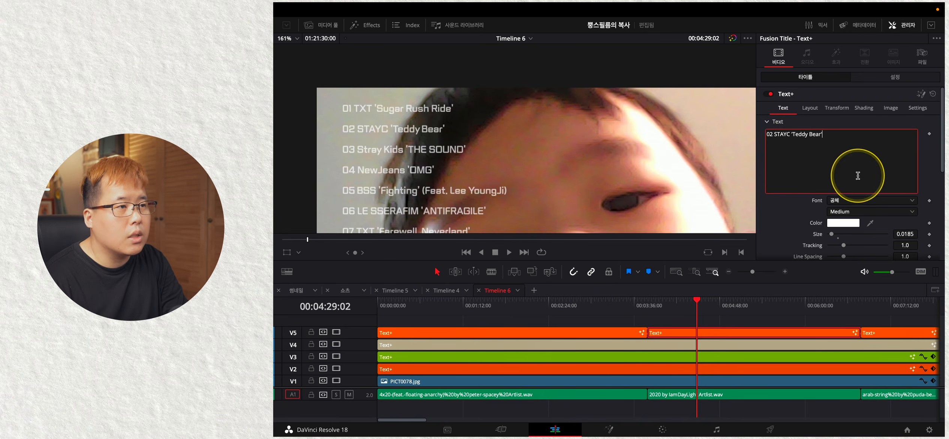
Step: Set the second V5 title's layout Center Y to 0.894 to overlay song 02 in the dimmed list
left_click(814, 109)
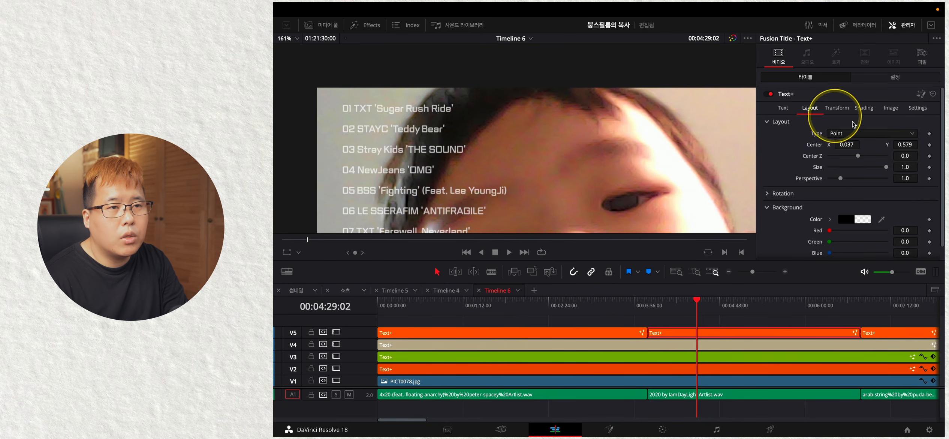
left_click_drag(908, 148, 716, 150)
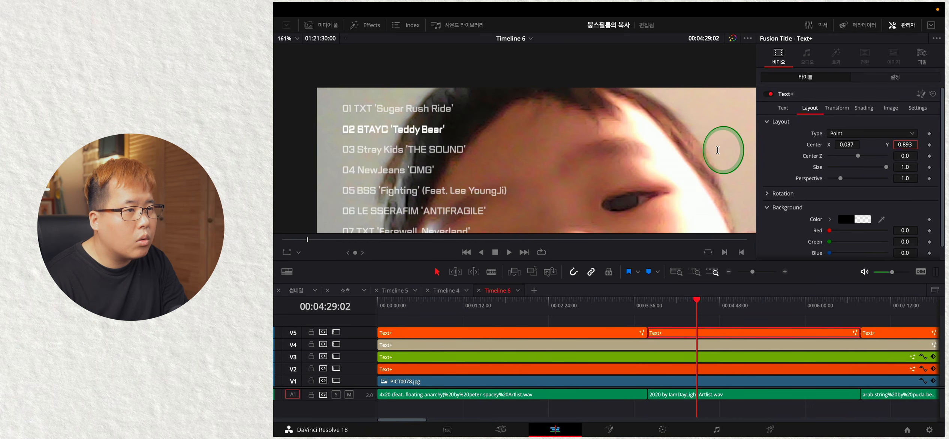
left_click_drag(718, 150, 718, 150)
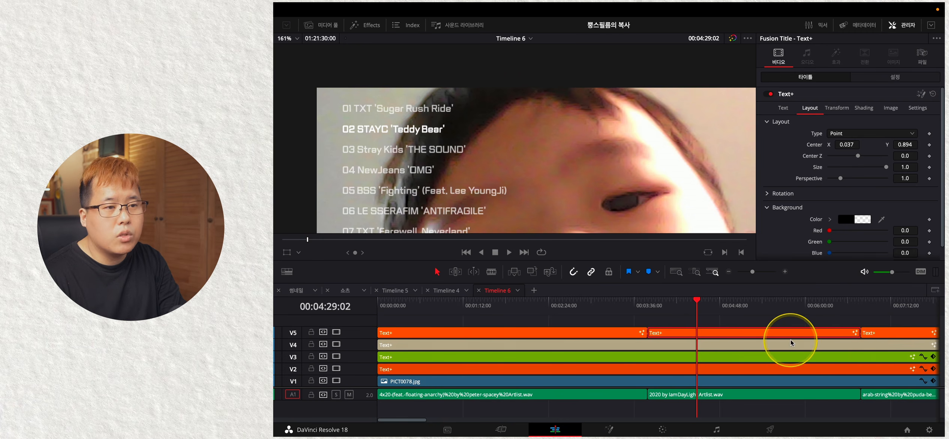
Step: Reduce the sixth V5 title's text, at 00:14:19:16, to only 06 LE SSERAFIM 'ANTIFRAGILE'
scroll(684, 341, "down", 5)
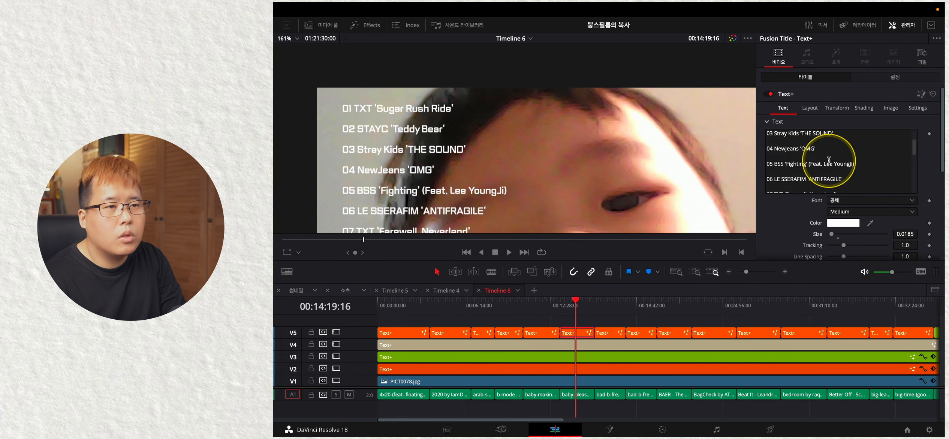
scroll(829, 160, "up", 2)
scroll(768, 183, "down", 1)
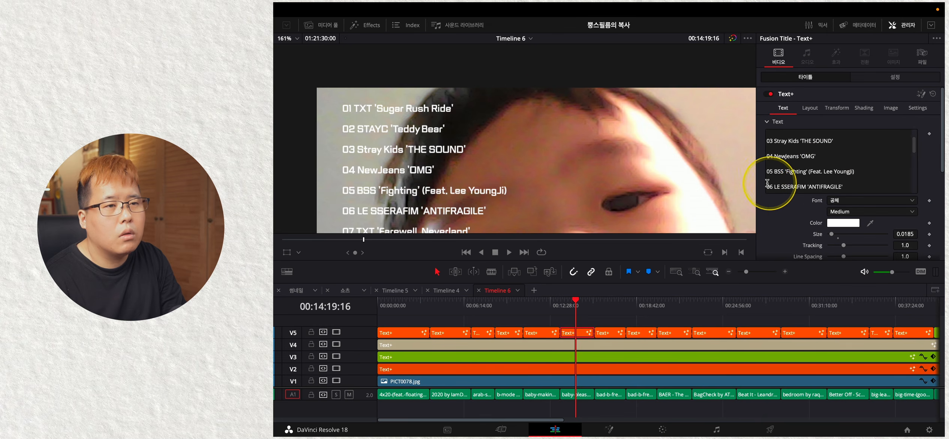
left_click_drag(768, 188, 731, 92)
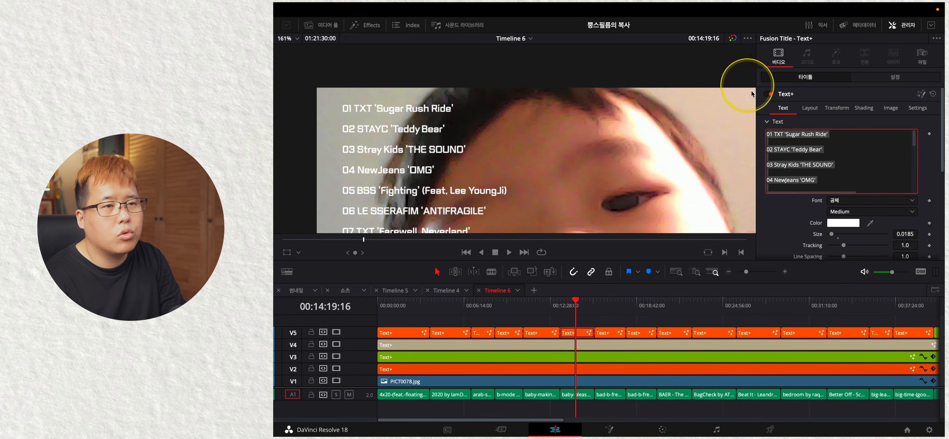
key("BackSpace")
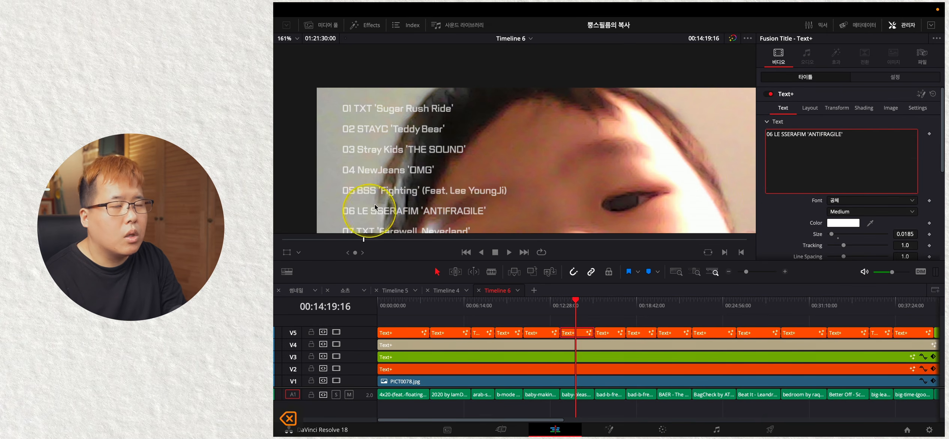
Step: Set the sixth V5 title's layout Center Y to 0.684 to overlay song 06 in the dimmed list
scroll(374, 204, "down", 3)
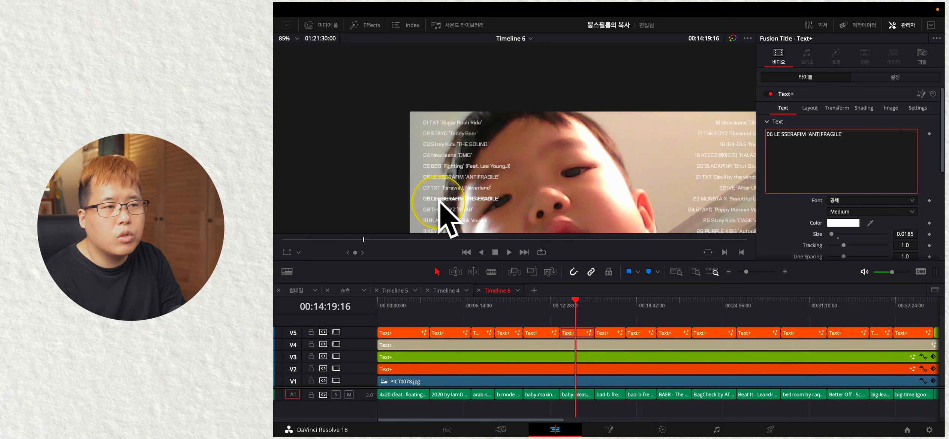
scroll(484, 141, "up", 5)
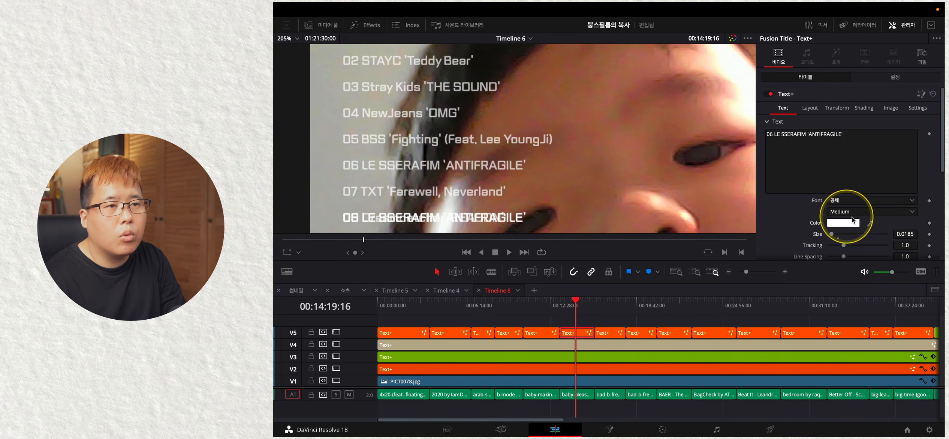
left_click(810, 108)
left_click_drag(902, 147, 619, 151)
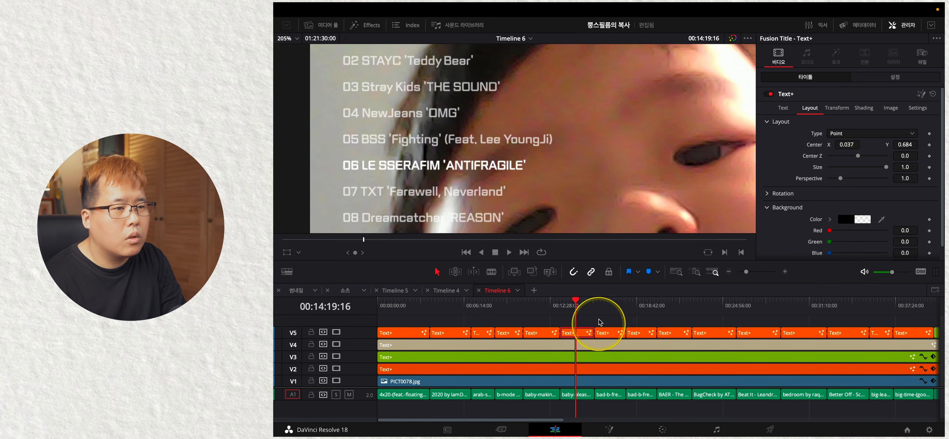
Step: Delete the song lines above 07 TXT 'Farewell, Neverland' from the seventh V5 title's text, at 00:16:22:05
left_click(602, 333)
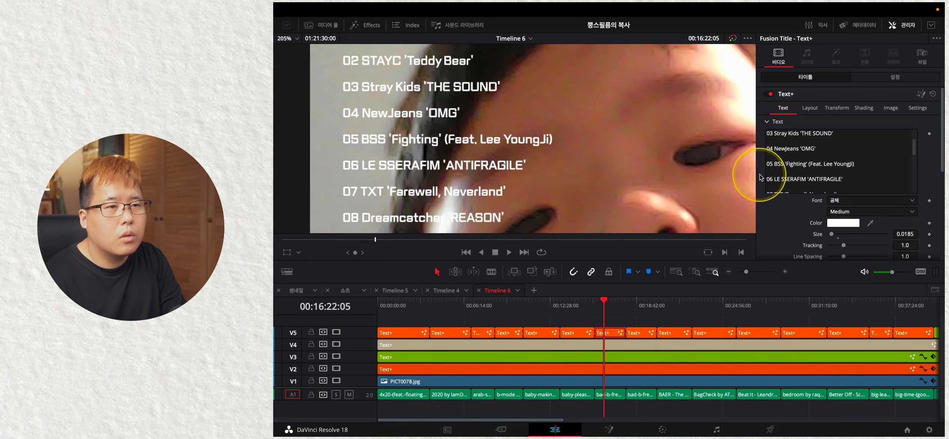
left_click(930, 25)
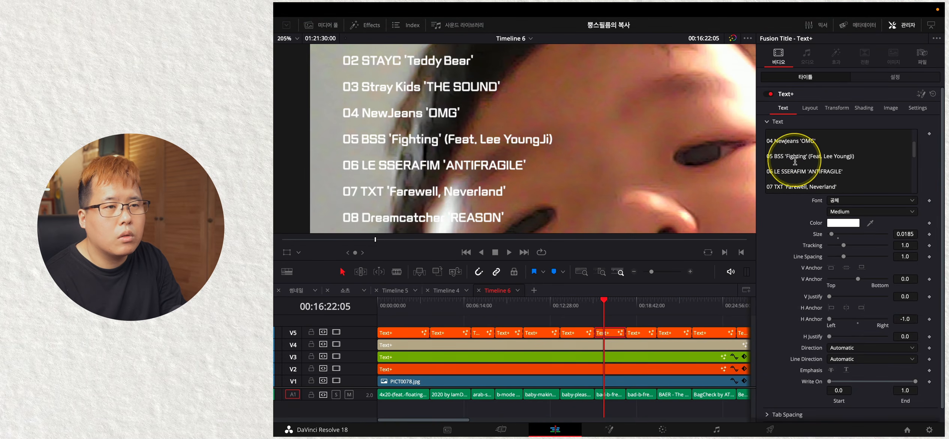
left_click_drag(766, 187, 752, 137)
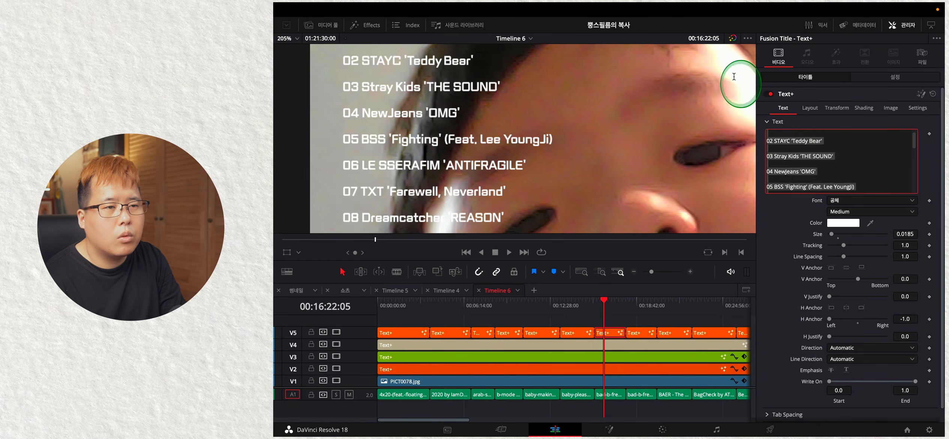
key("BackSpace")
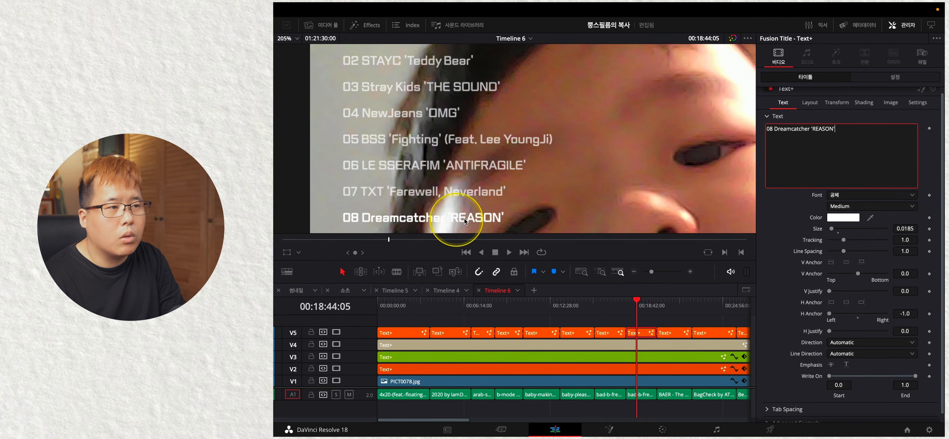
Step: Play the timeline across the cut between the first and second V5 titles, around 00:03:46, to check the song highlight change
scroll(426, 217, "down", 5)
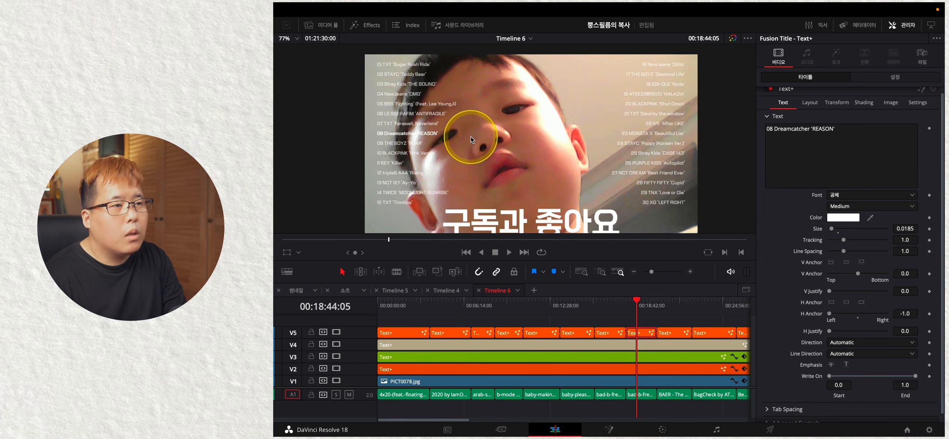
scroll(470, 137, "down", 1)
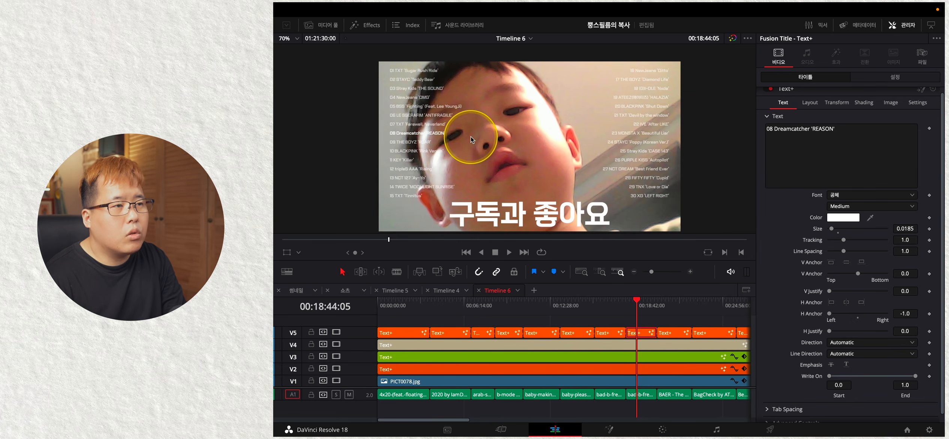
left_click(420, 311)
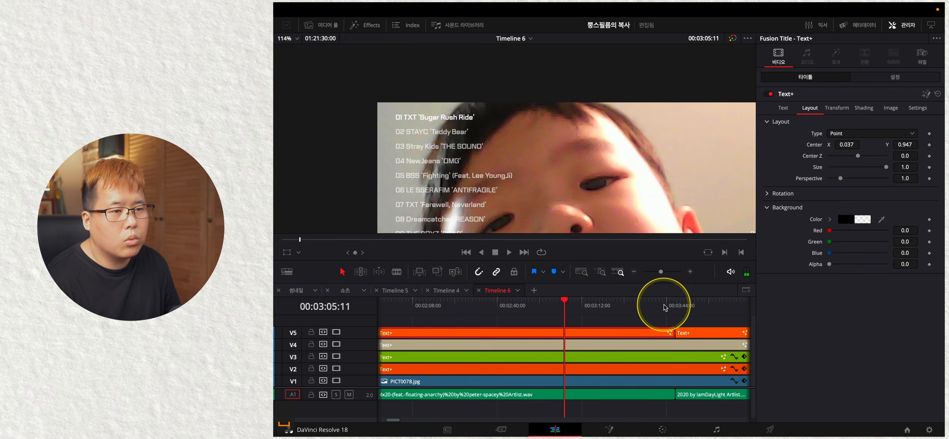
left_click(664, 307)
key("space")
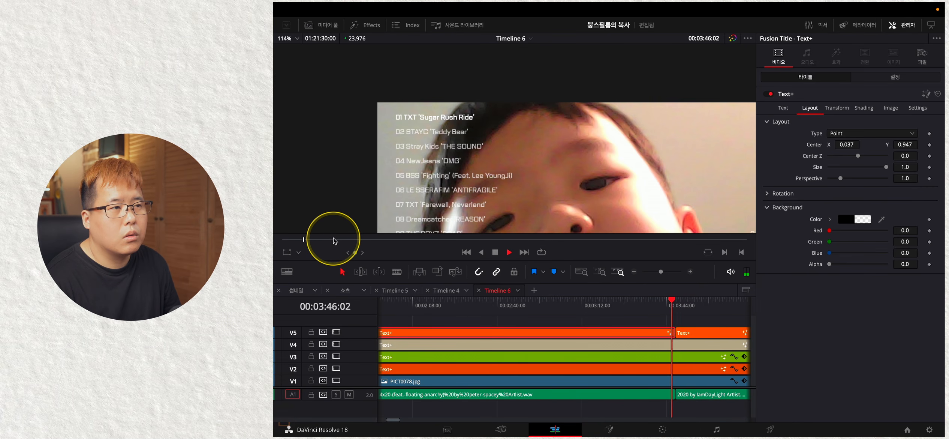
key("space")
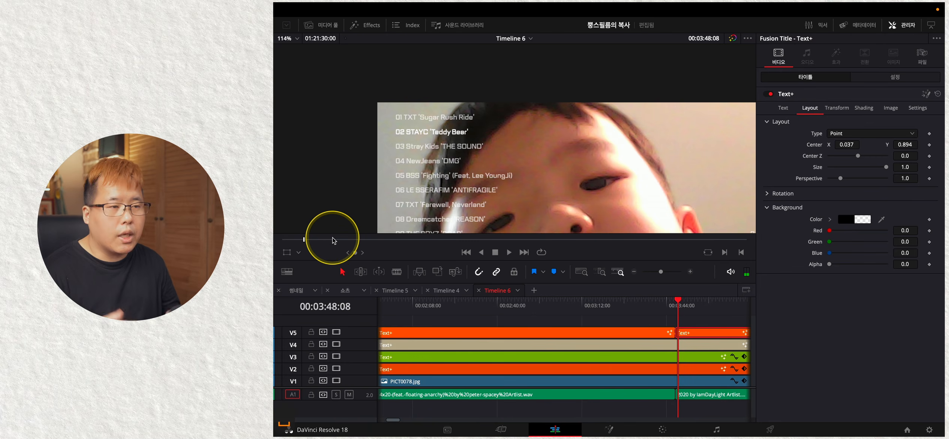